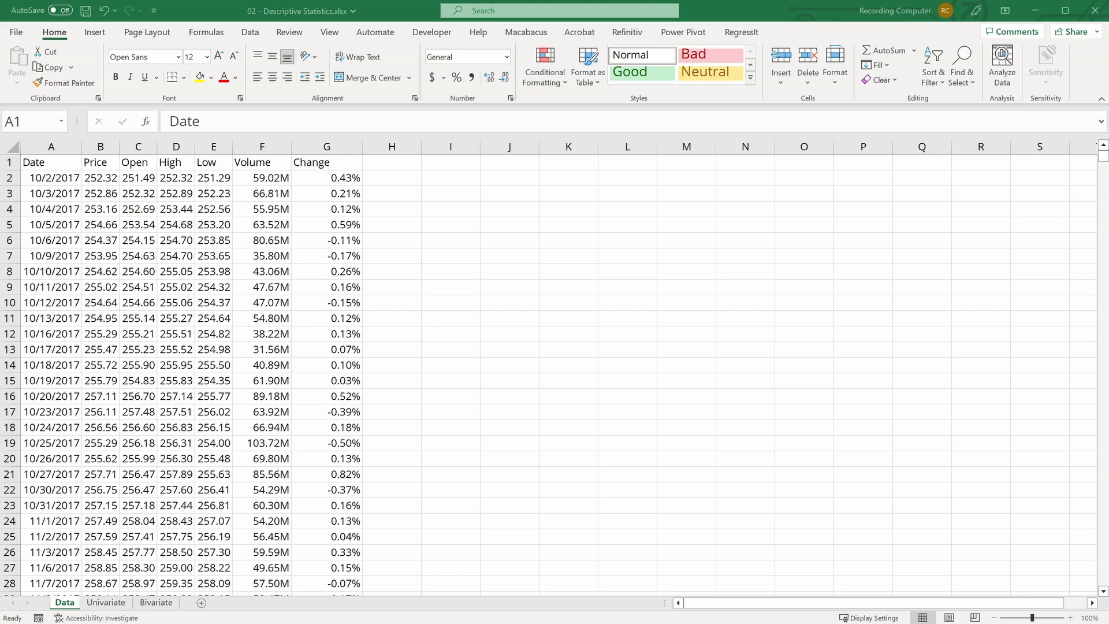
- Copy the whole Data table and paste it into cell A1 of the Bivariate sheet
{"action": "left_click", "coordinate": [39, 162]}
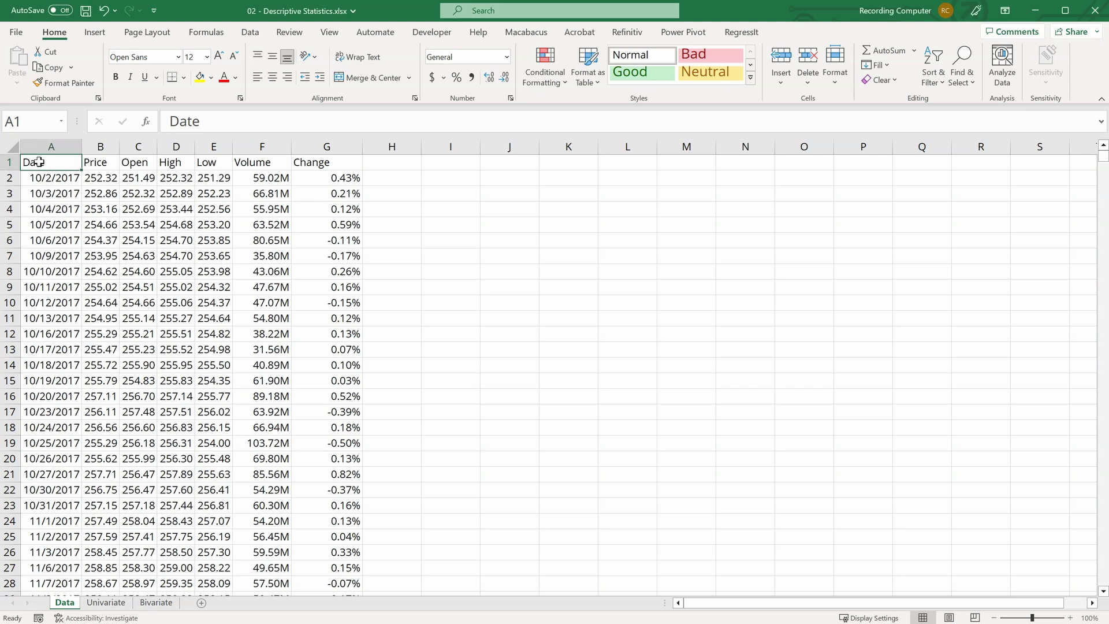
{"action": "key", "text": "ctrl+shift+Right"}
{"action": "key", "text": "ctrl+shift+Down"}
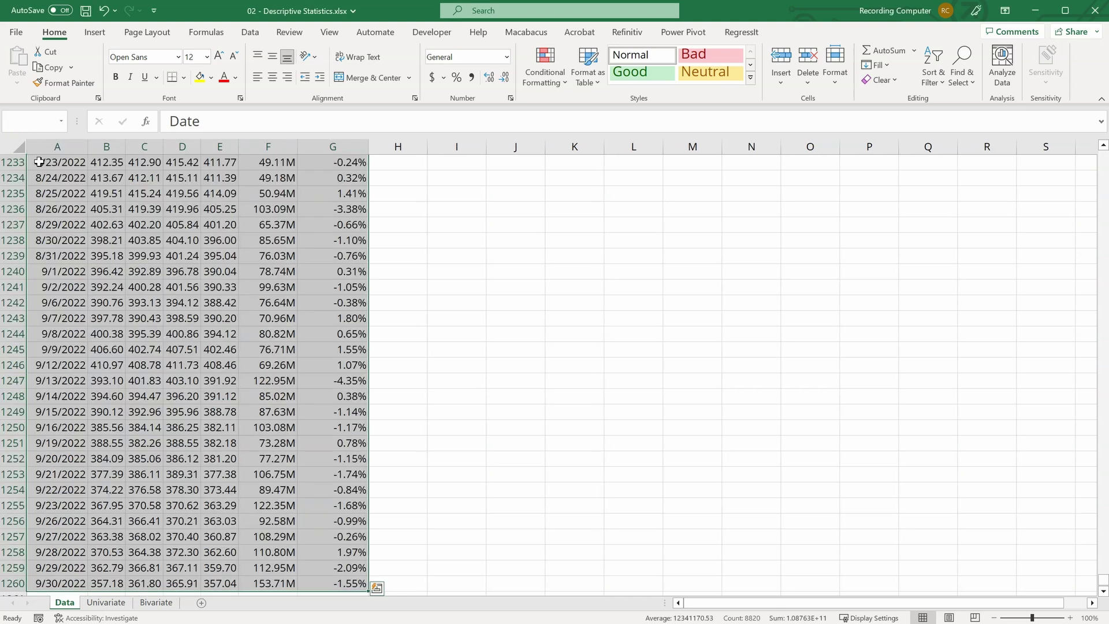
{"action": "key", "text": "ctrl+c"}
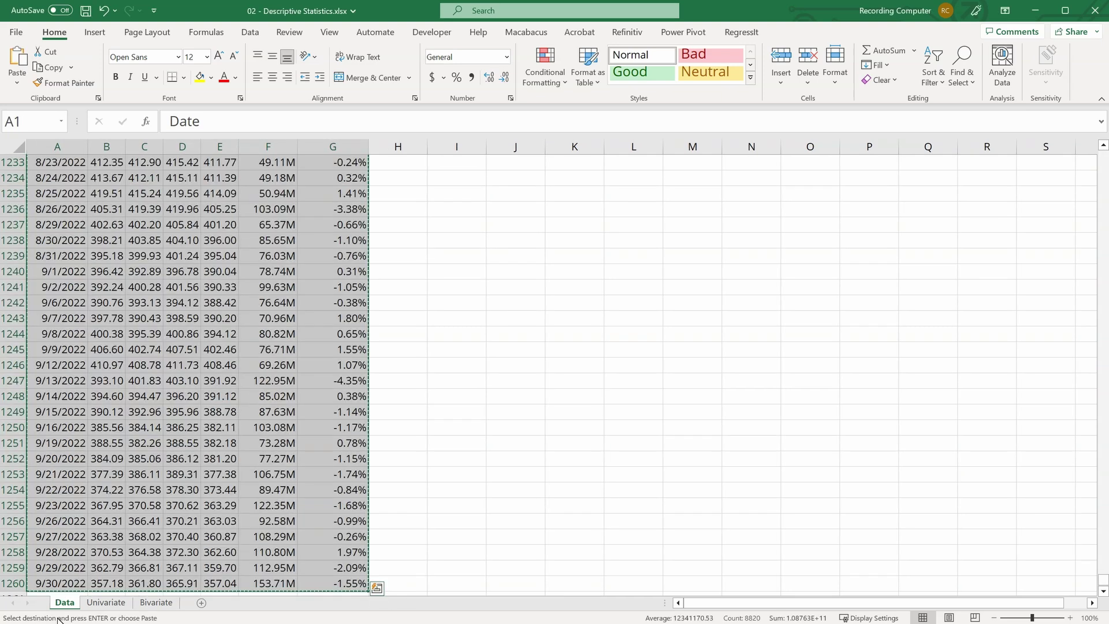
{"action": "left_click", "coordinate": [156, 604]}
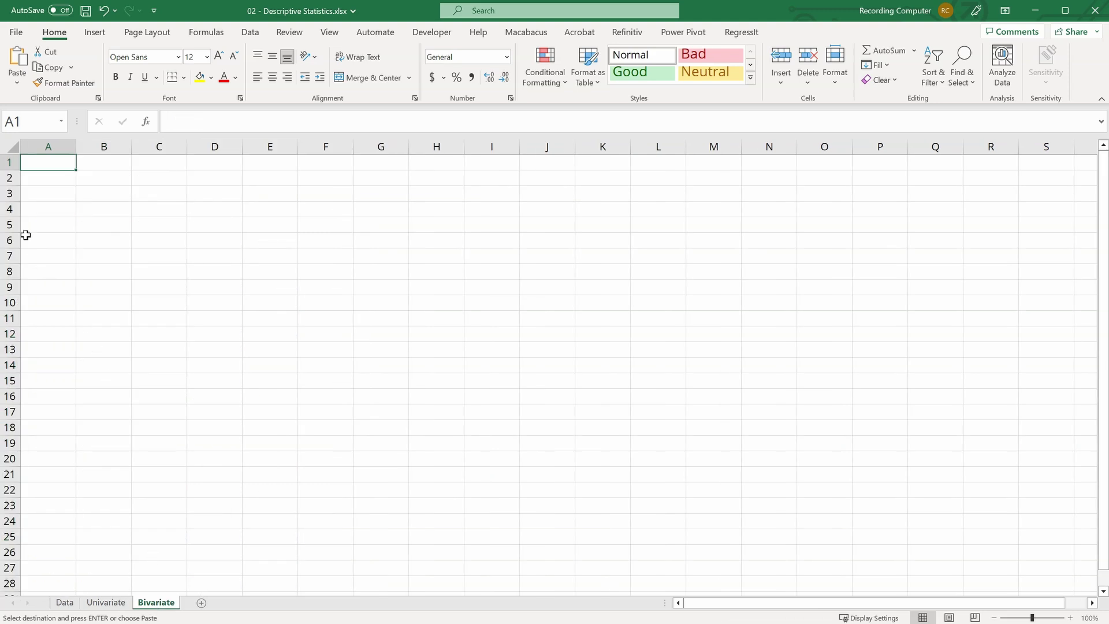
{"action": "key", "text": "ctrl+v"}
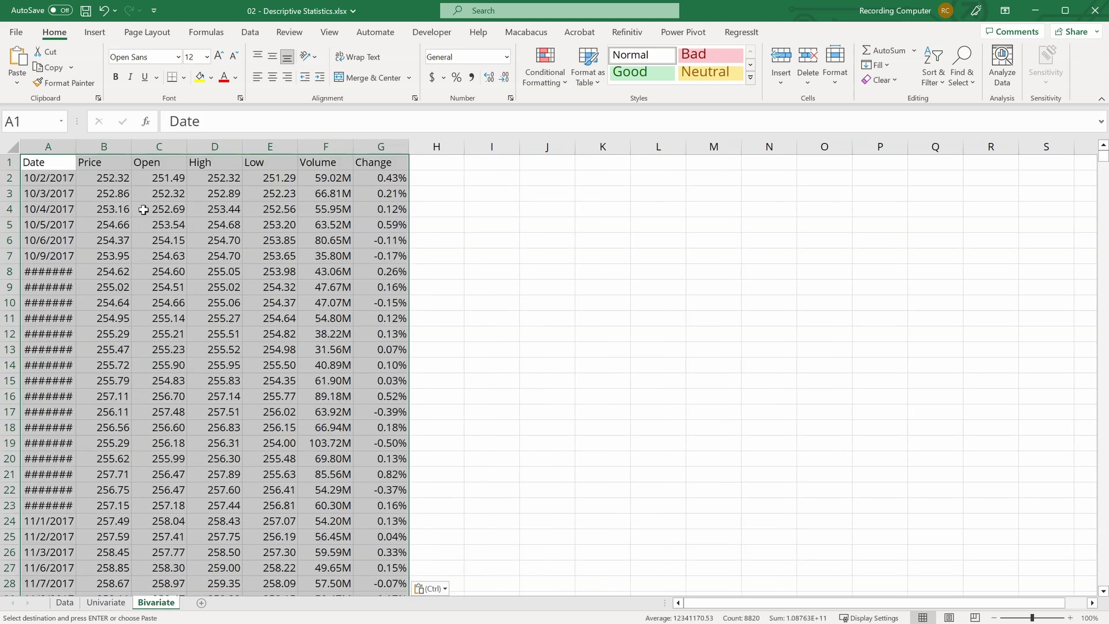
- Autofit column A to show the dates, and delete the Open, High and Low columns
{"action": "left_click", "coordinate": [84, 157]}
{"action": "double_click", "coordinate": [76, 146]}
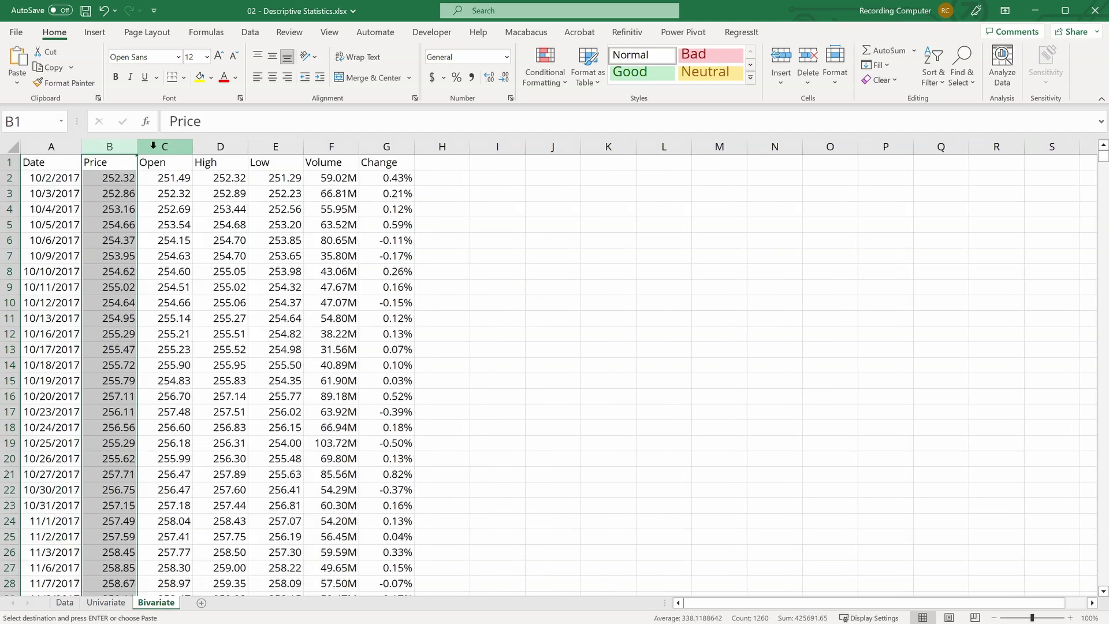
{"action": "left_click", "coordinate": [170, 148]}
{"action": "left_click_drag", "start_coordinate": [170, 148], "coordinate": [285, 144]}
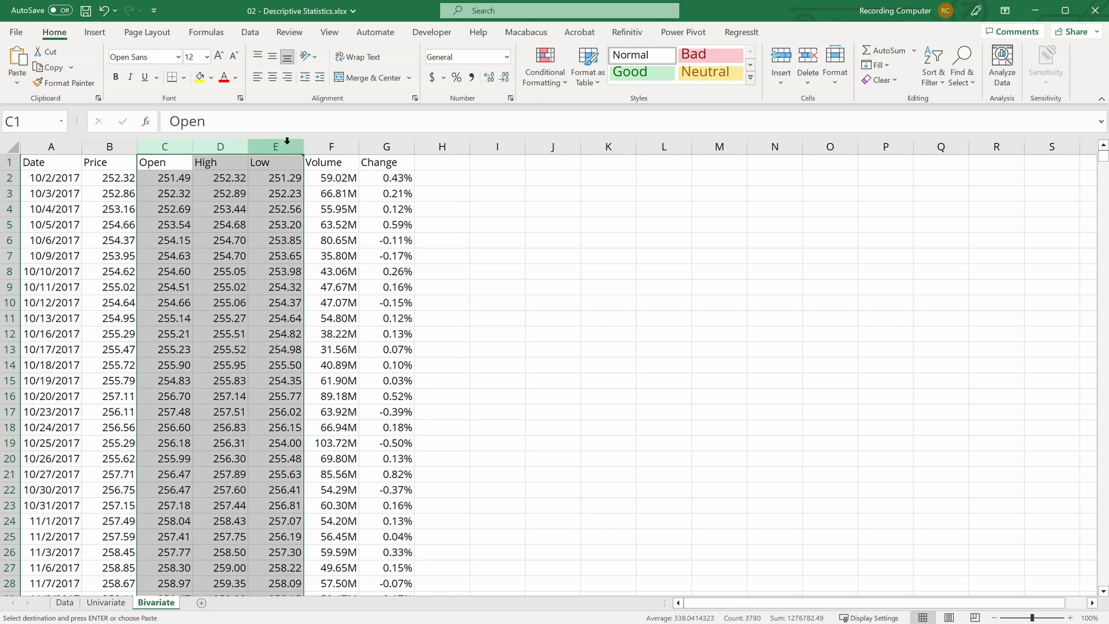
{"action": "left_click", "coordinate": [807, 55]}
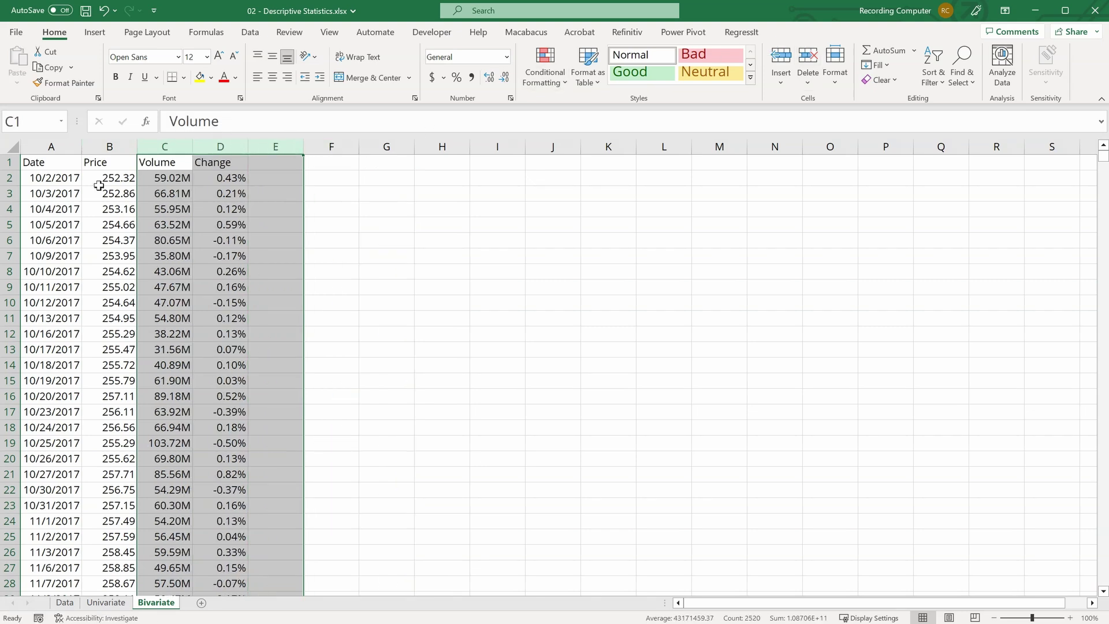
{"action": "left_click", "coordinate": [268, 161]}
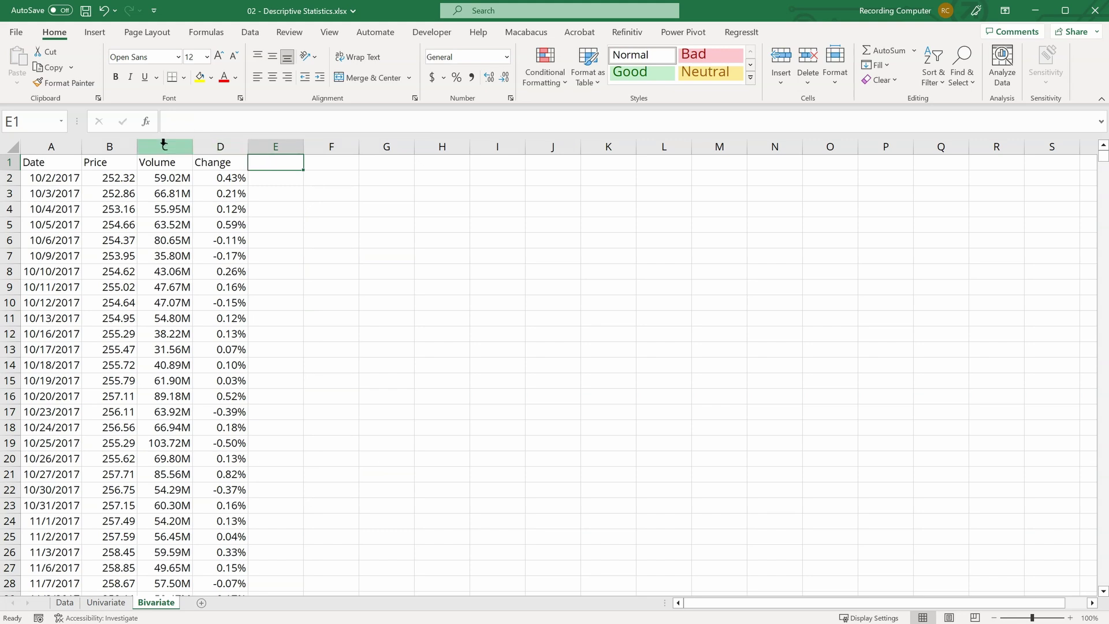
- Insert a plain scatter chart of Volume and Change, then move it beside the data and enlarge it
{"action": "left_click_drag", "start_coordinate": [165, 146], "coordinate": [229, 175]}
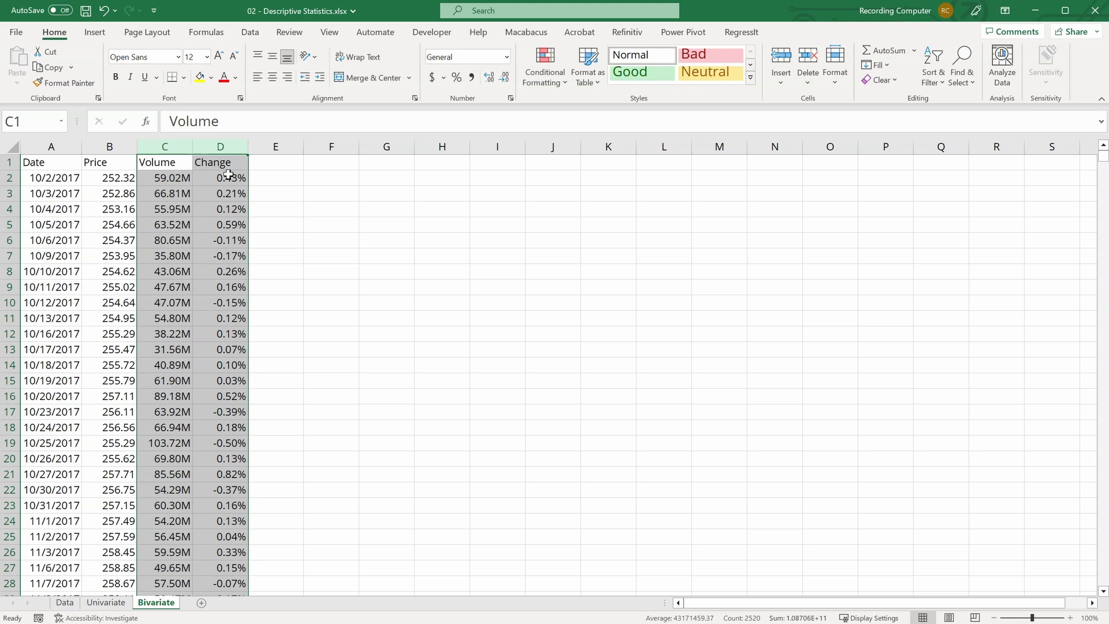
{"action": "left_click", "coordinate": [100, 37]}
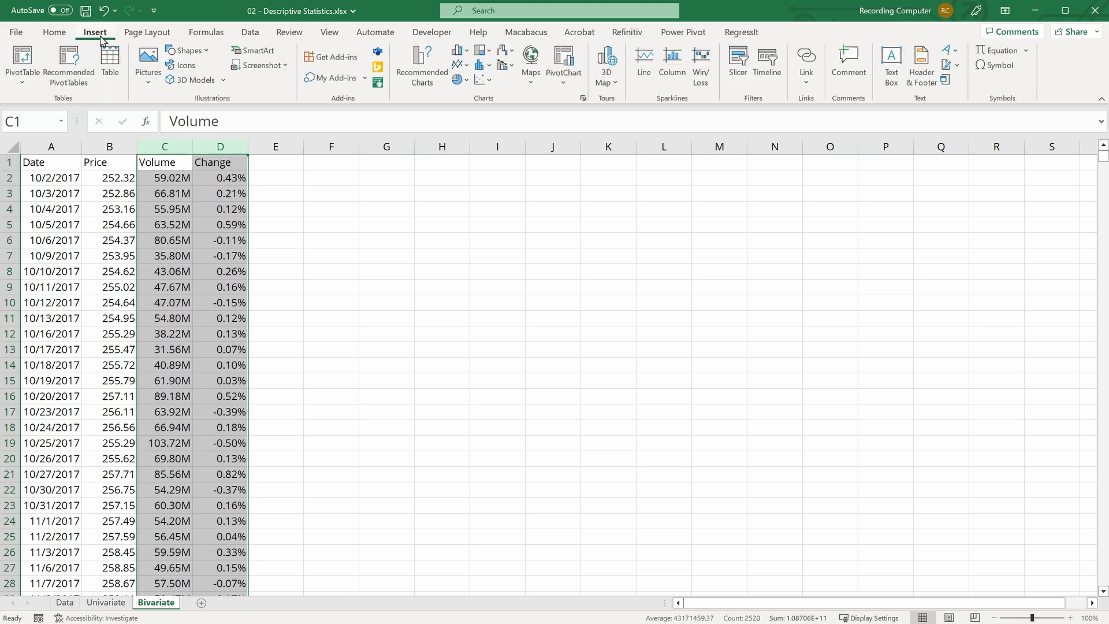
{"action": "left_click", "coordinate": [485, 79]}
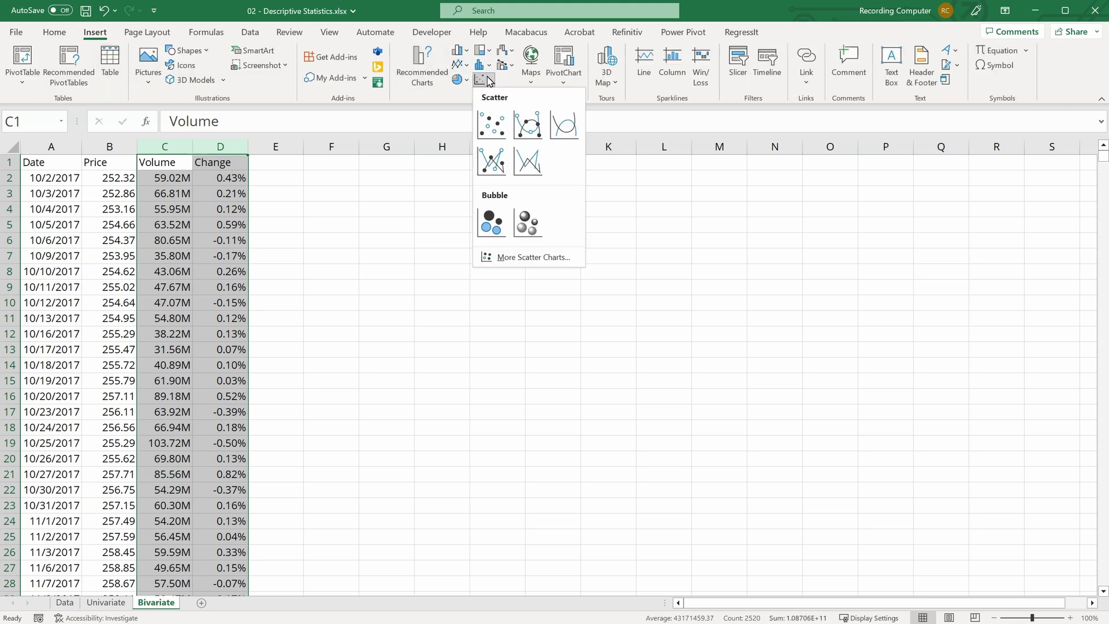
{"action": "left_click", "coordinate": [491, 124]}
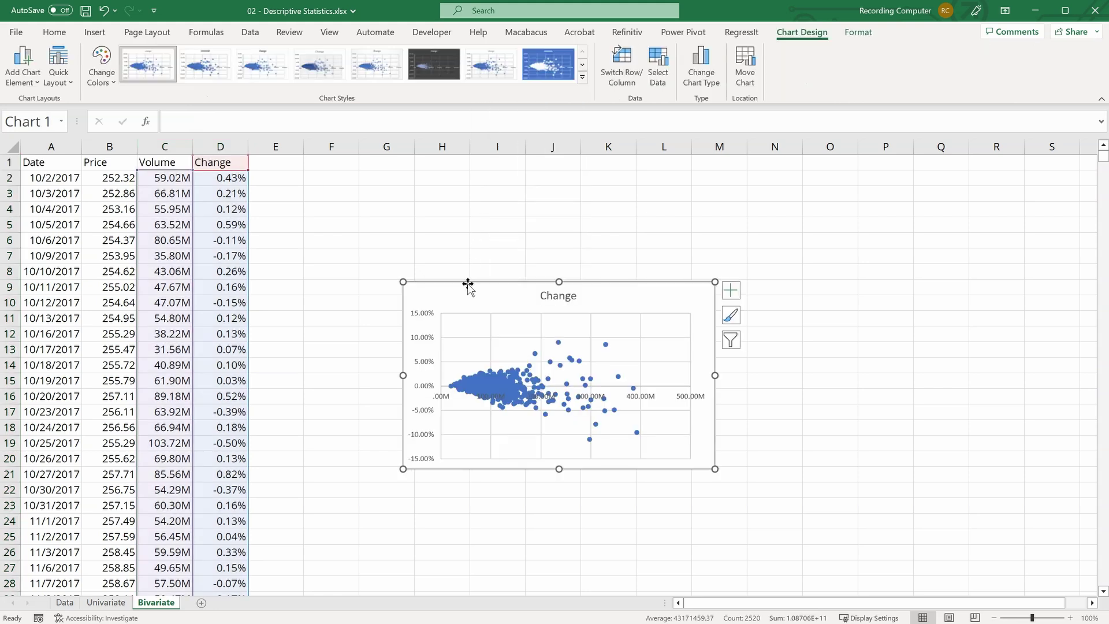
{"action": "left_click_drag", "start_coordinate": [468, 283], "coordinate": [373, 208]}
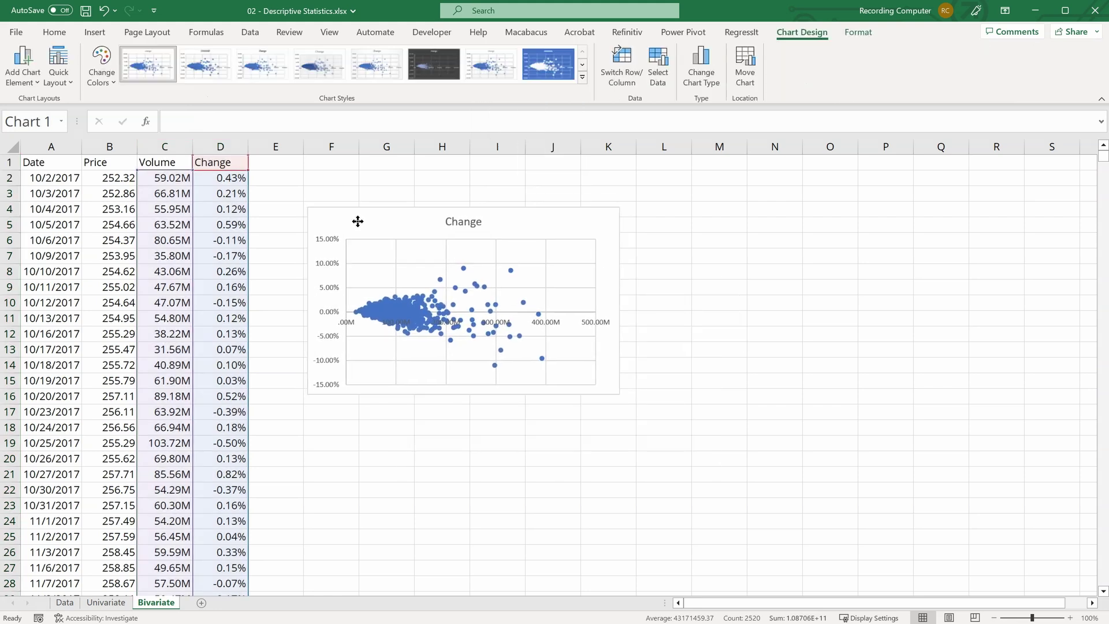
{"action": "left_click_drag", "start_coordinate": [620, 394], "coordinate": [798, 510]}
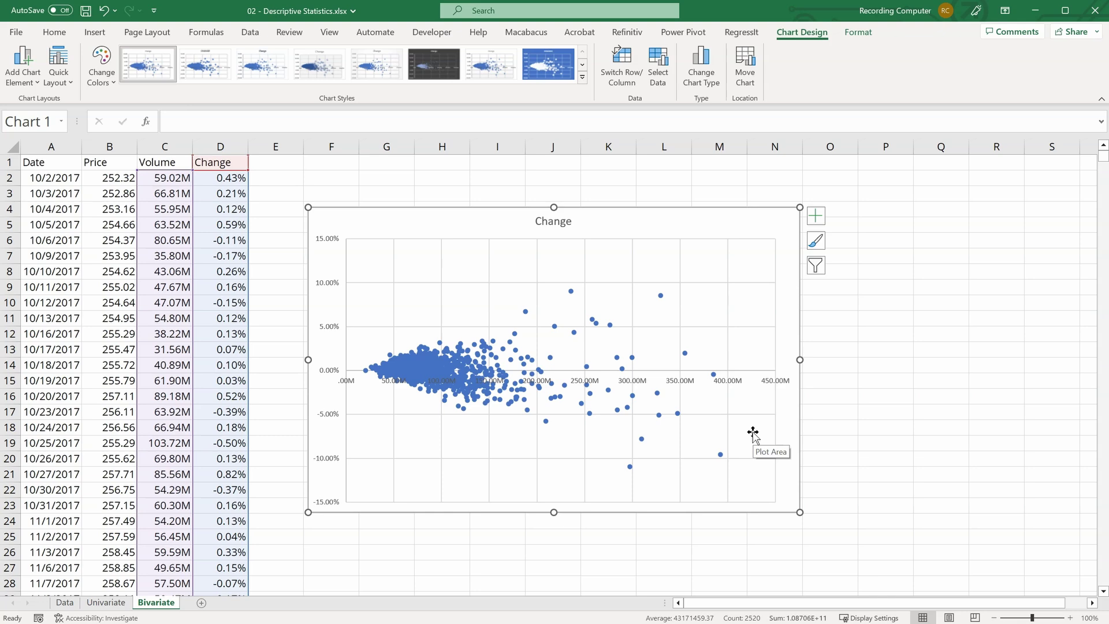
- Start the Correlation tool from Data Analysis
{"action": "left_click", "coordinate": [287, 176]}
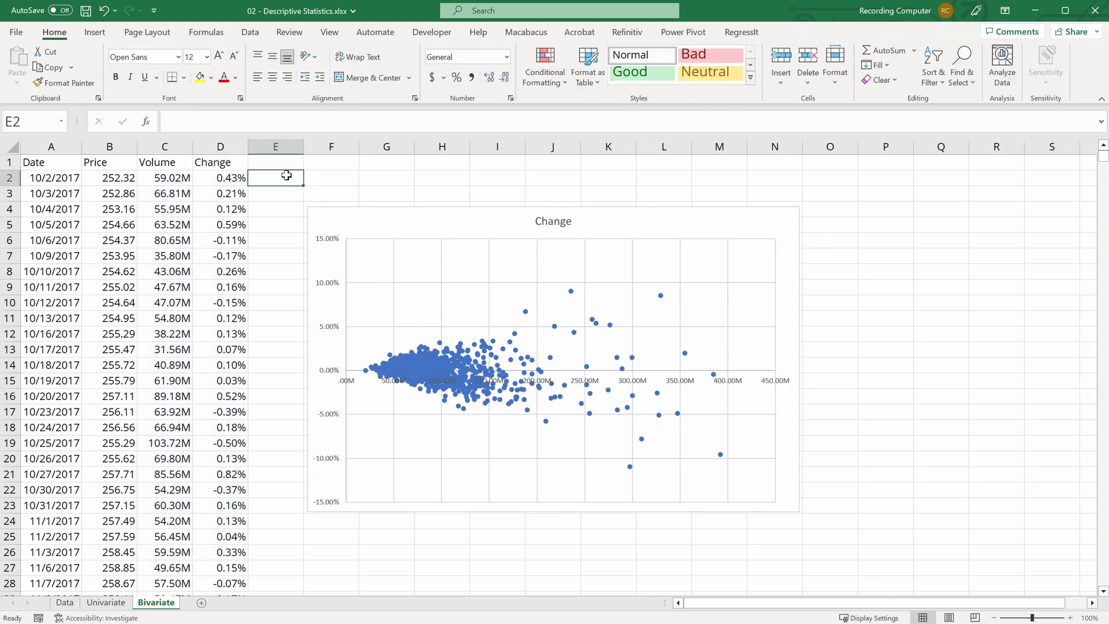
{"action": "left_click", "coordinate": [250, 32]}
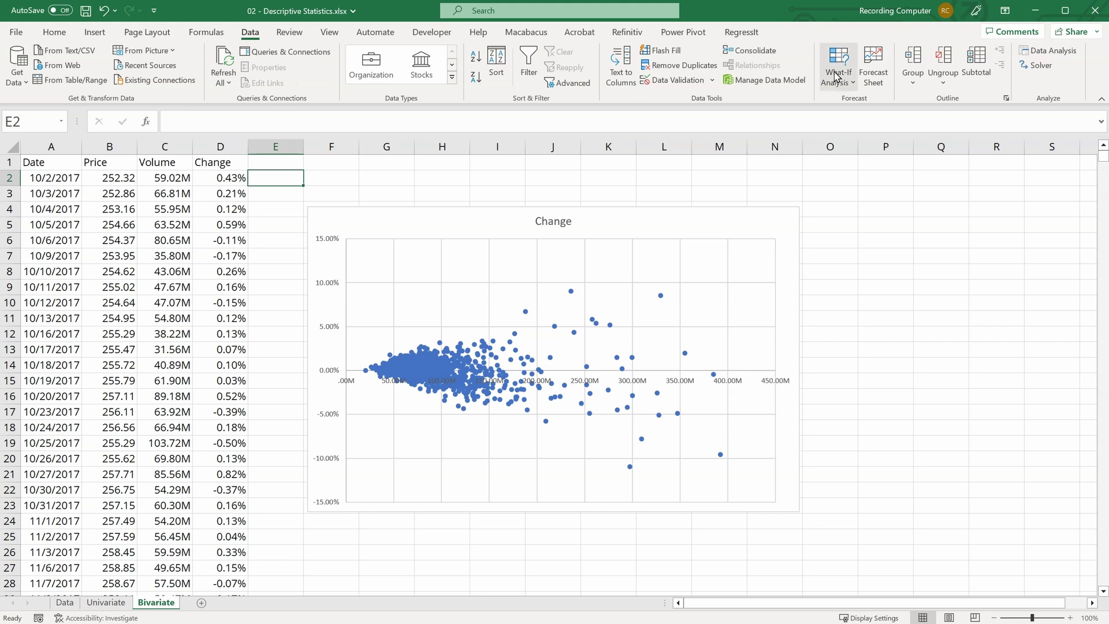
{"action": "left_click", "coordinate": [1033, 51]}
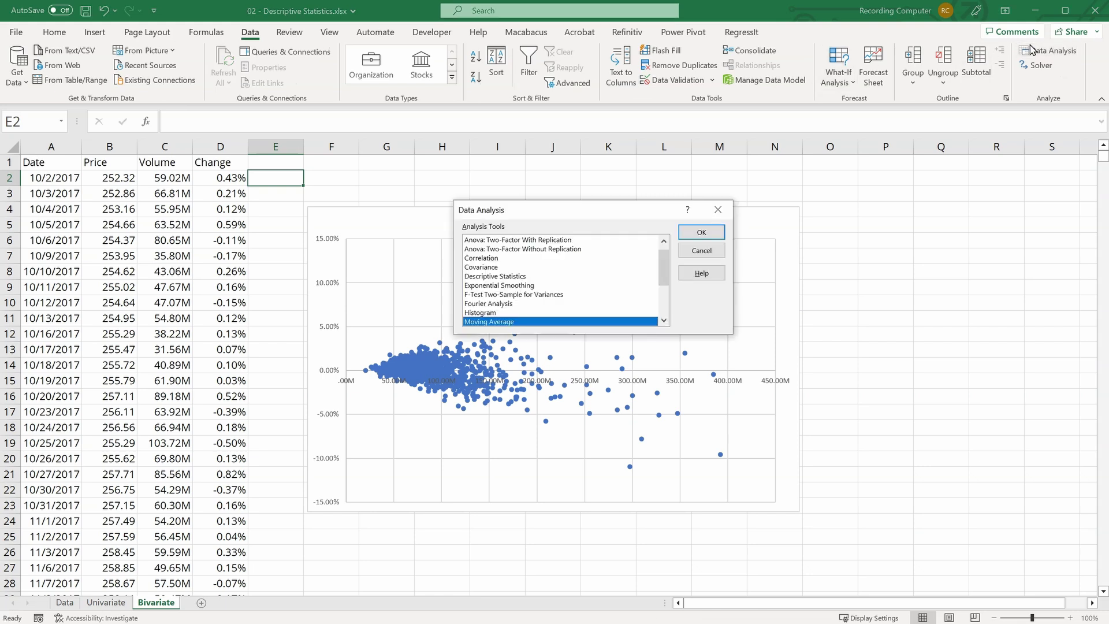
{"action": "left_click", "coordinate": [496, 258]}
{"action": "left_click", "coordinate": [687, 233]}
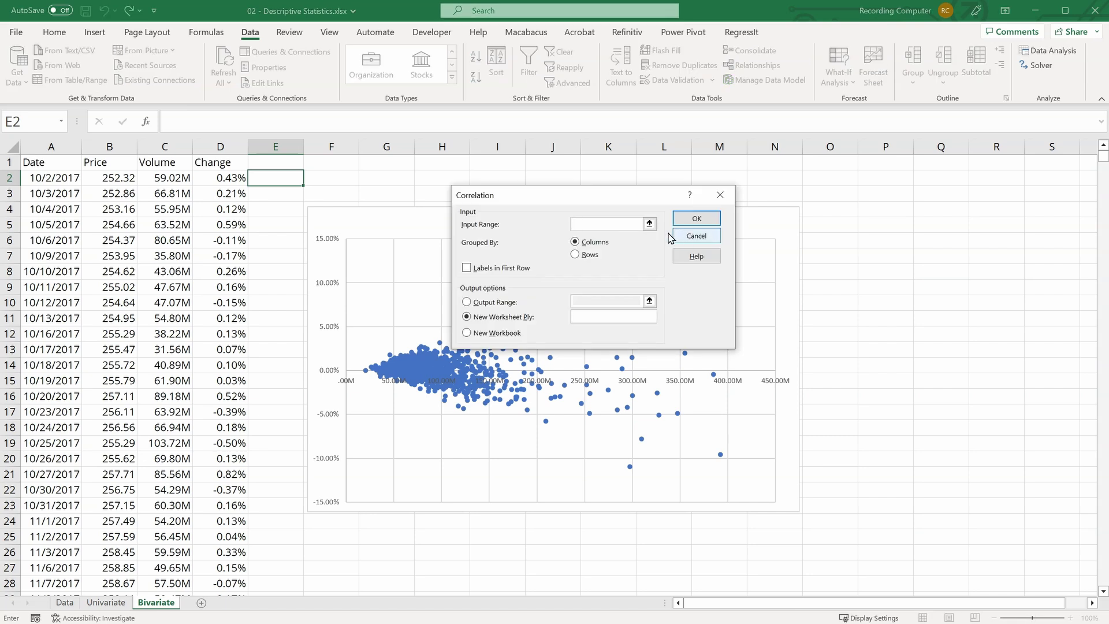
- Correlate columns C:D with first-row labels, sending the output to $F$1
{"action": "left_click", "coordinate": [652, 226]}
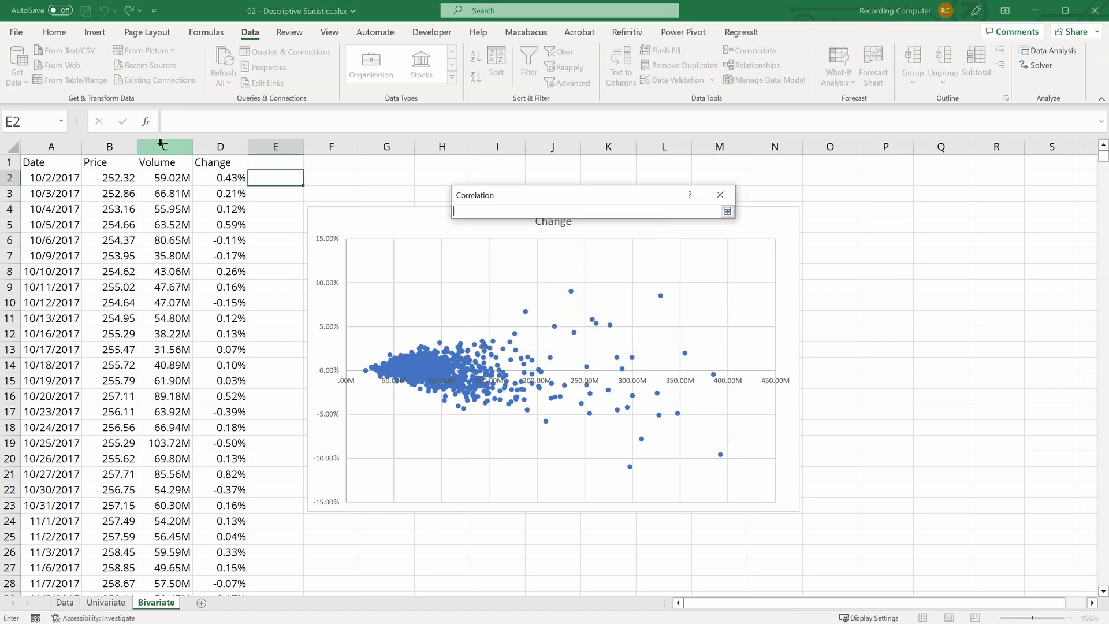
{"action": "left_click", "coordinate": [152, 147]}
{"action": "left_click_drag", "start_coordinate": [153, 146], "coordinate": [205, 147]}
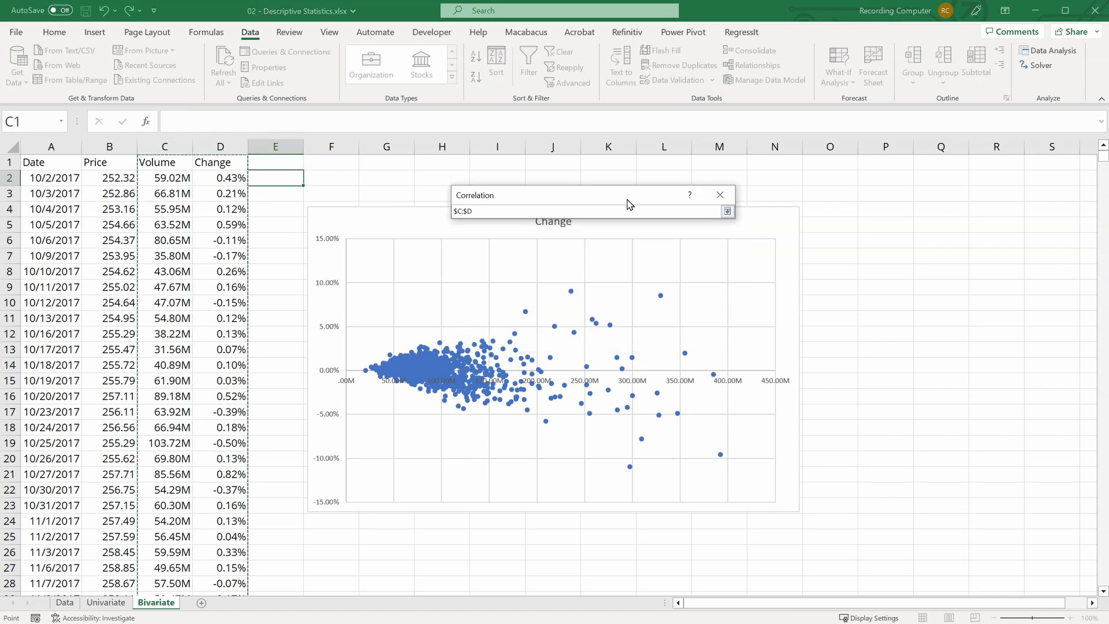
{"action": "left_click", "coordinate": [728, 211]}
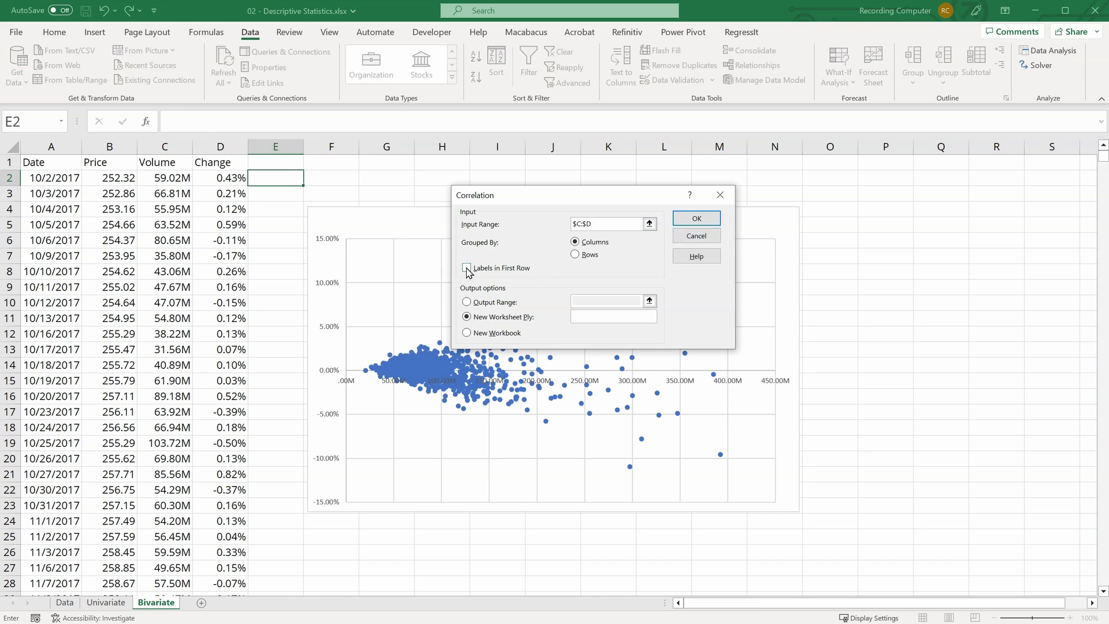
{"action": "left_click", "coordinate": [466, 268]}
{"action": "left_click", "coordinate": [467, 301]}
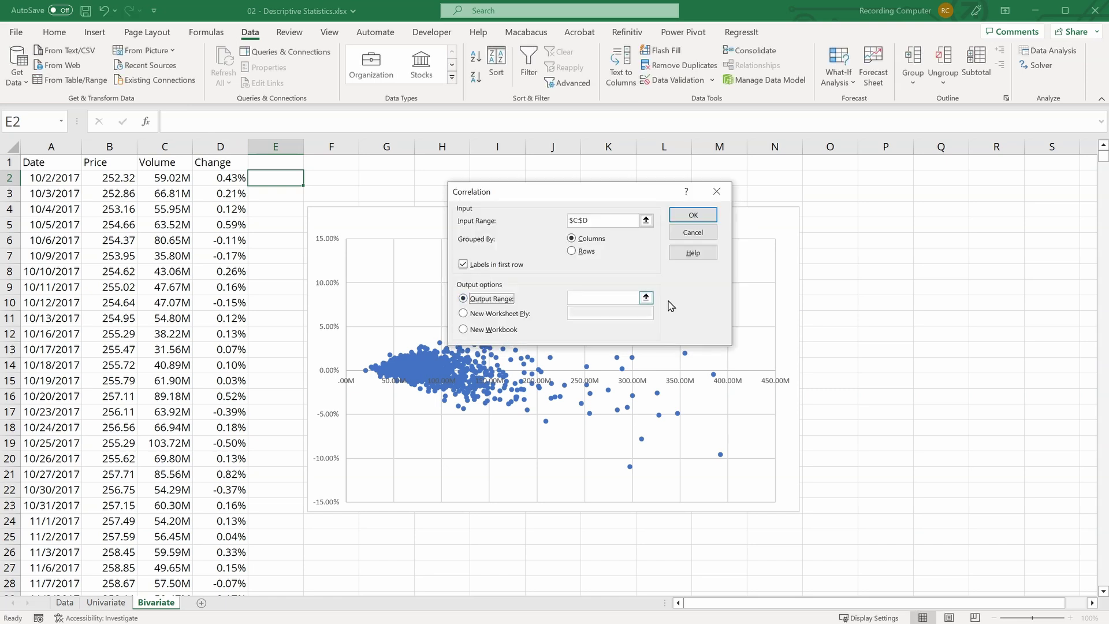
{"action": "left_click", "coordinate": [646, 299]}
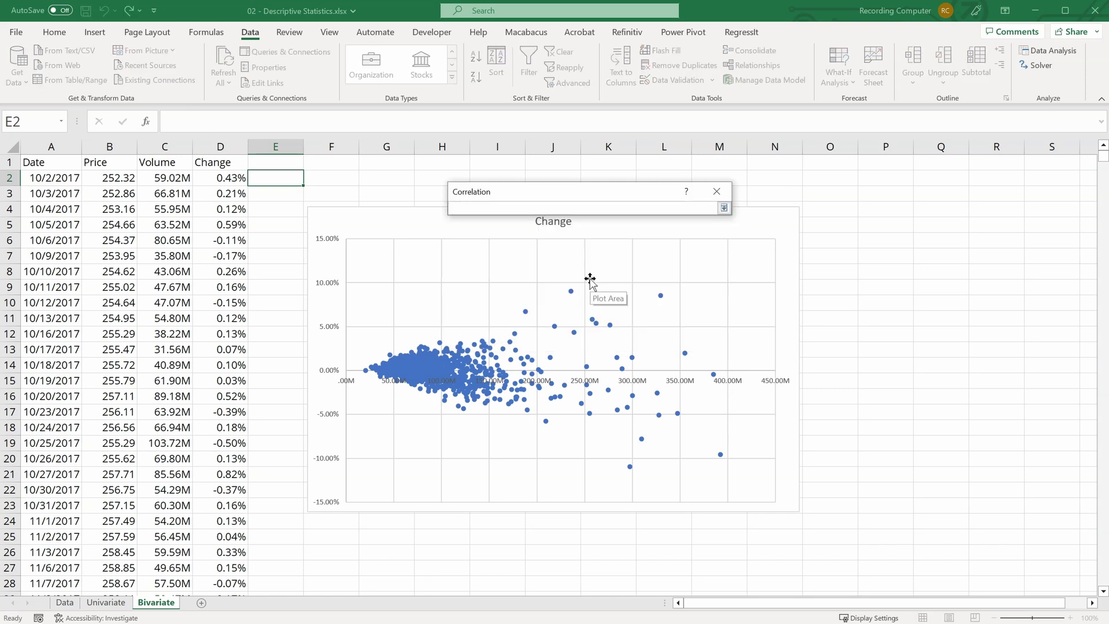
{"action": "left_click", "coordinate": [338, 165]}
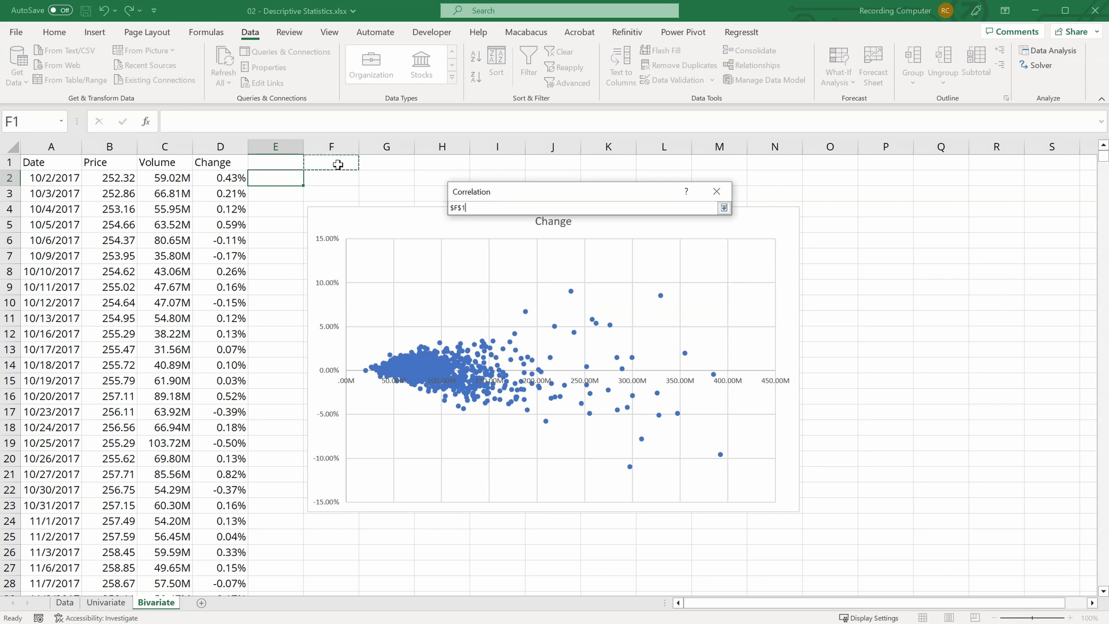
{"action": "left_click", "coordinate": [723, 208]}
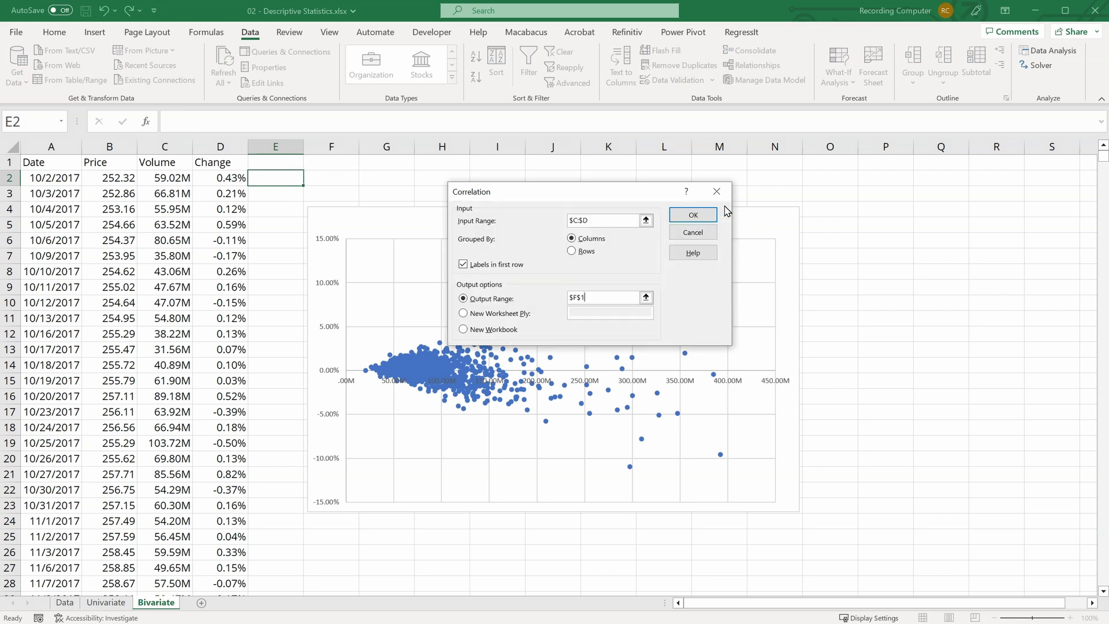
{"action": "left_click", "coordinate": [685, 215]}
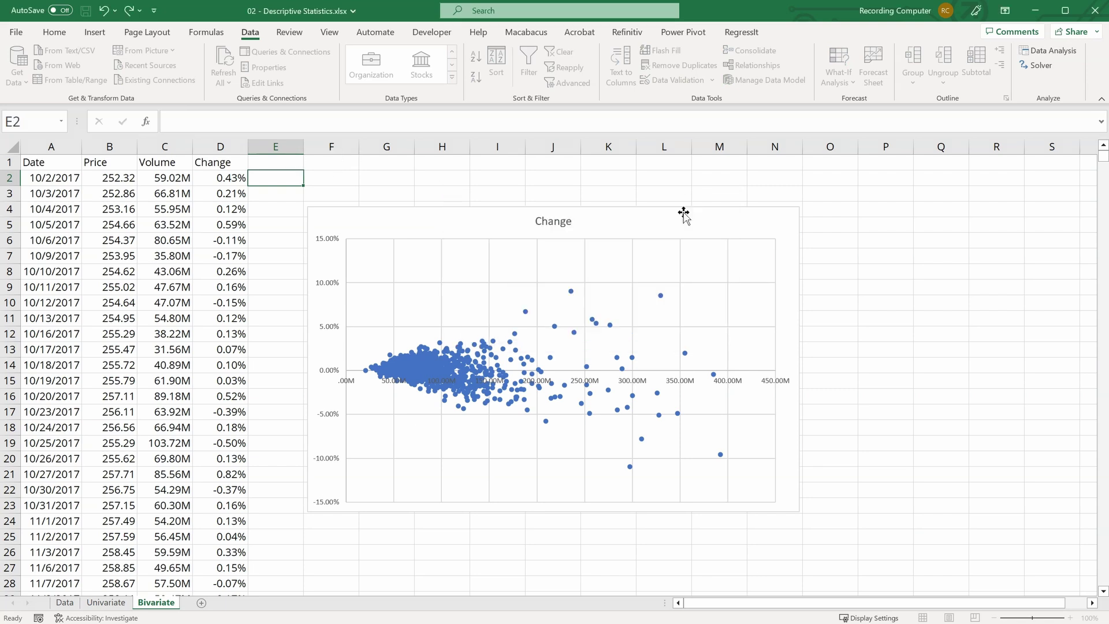
{"action": "left_click", "coordinate": [497, 179]}
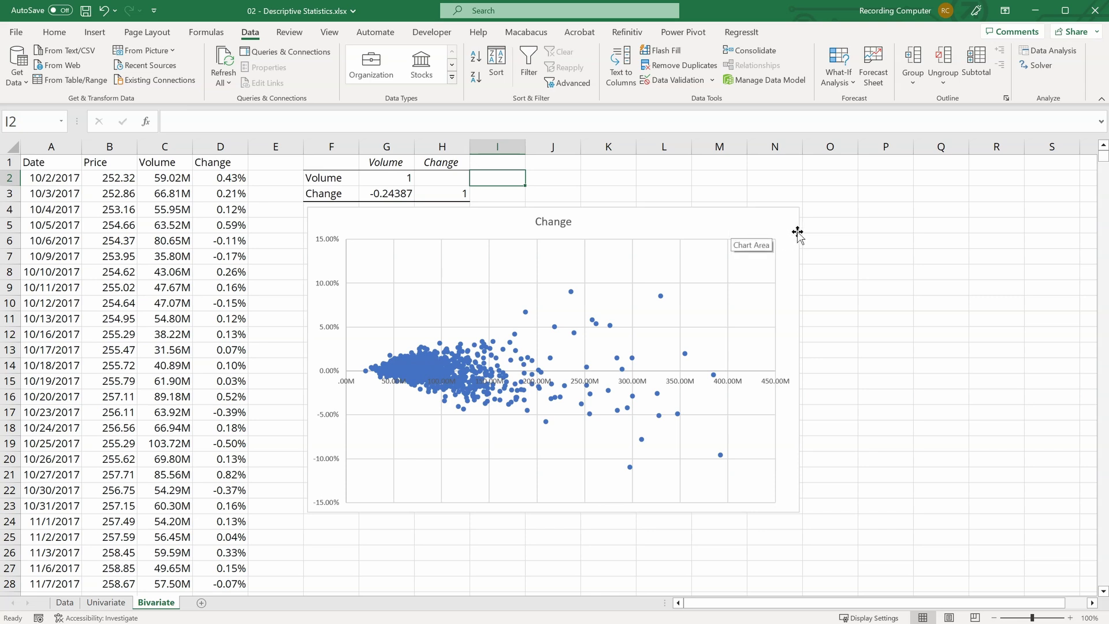
- Add a linear trendline to the Volume vs Change scatter chart
{"action": "left_click", "coordinate": [763, 229]}
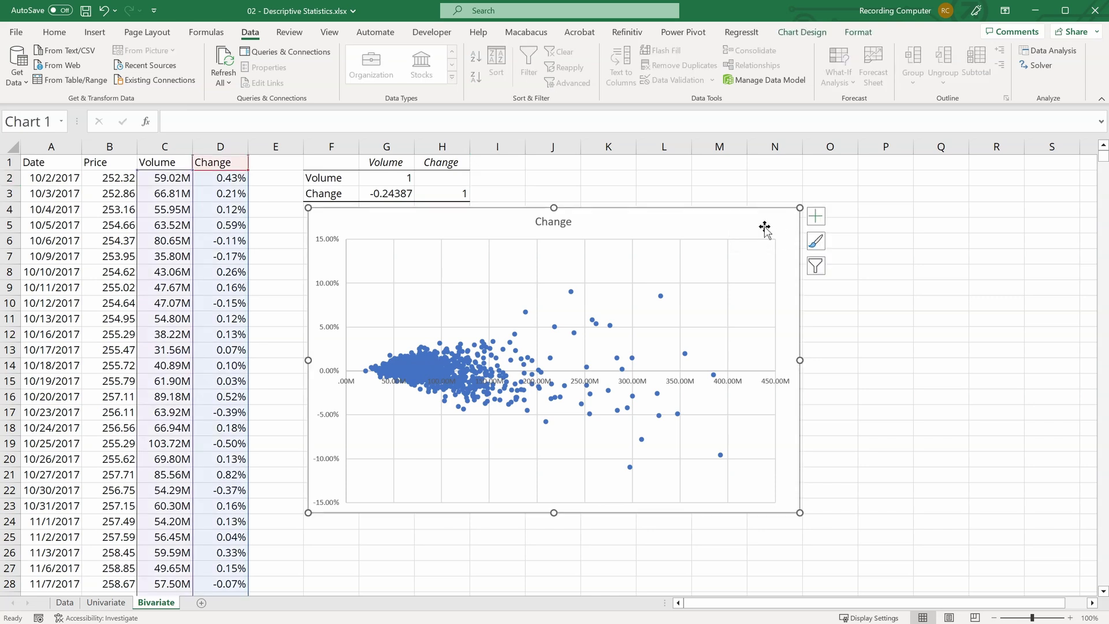
{"action": "left_click", "coordinate": [818, 222]}
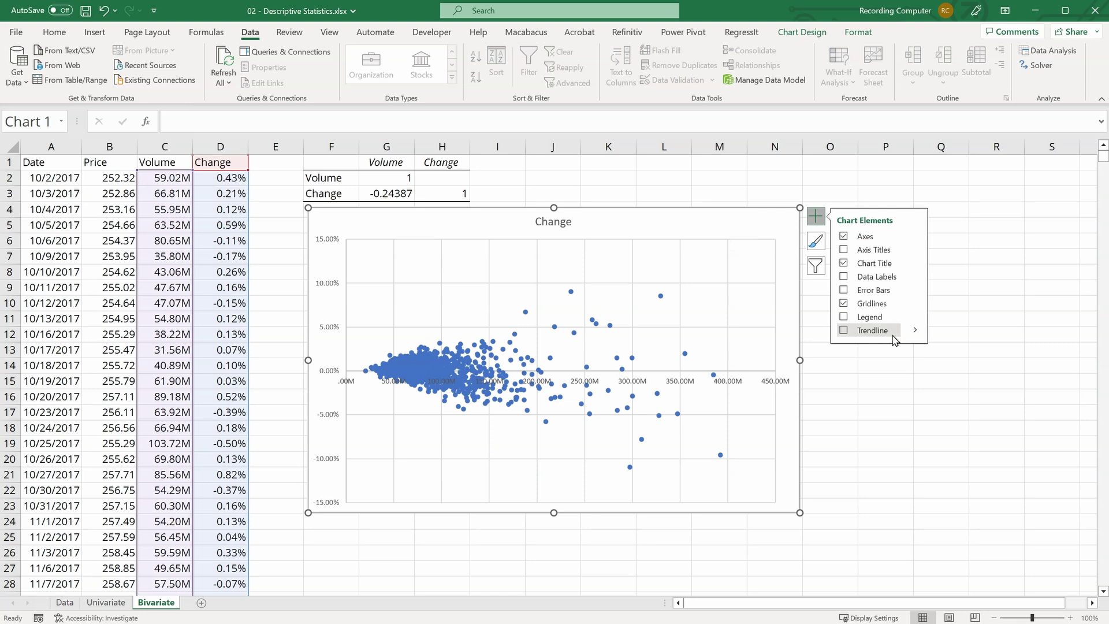
{"action": "left_click", "coordinate": [850, 331]}
- Display the trendline equation y = -7E-11x + 0.0064 on the chart
{"action": "left_click", "coordinate": [915, 331]}
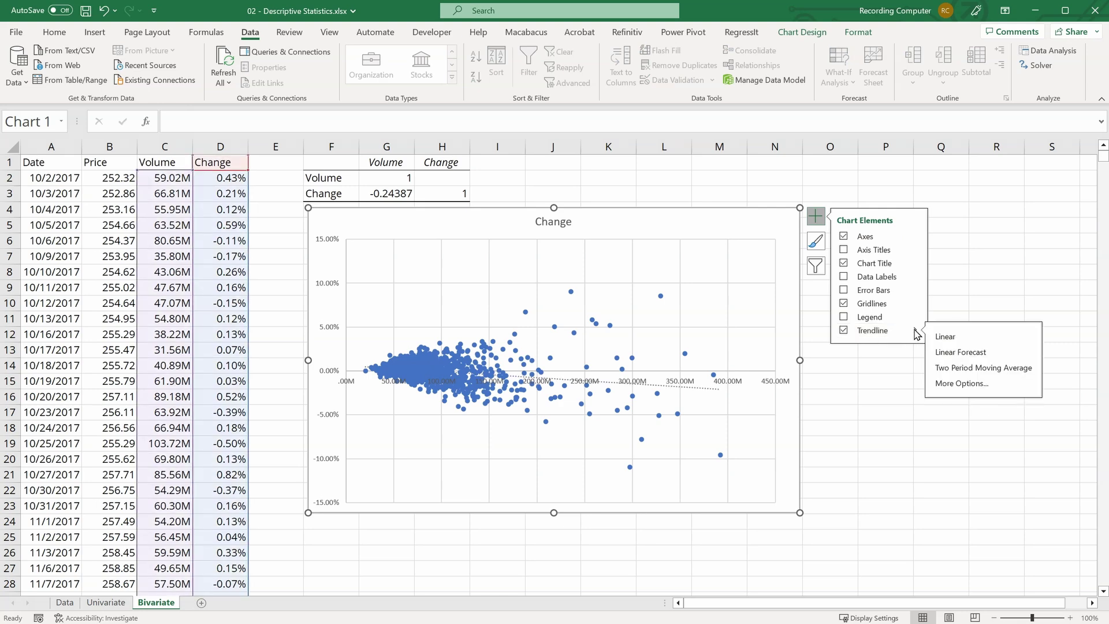
{"action": "left_click", "coordinate": [962, 338]}
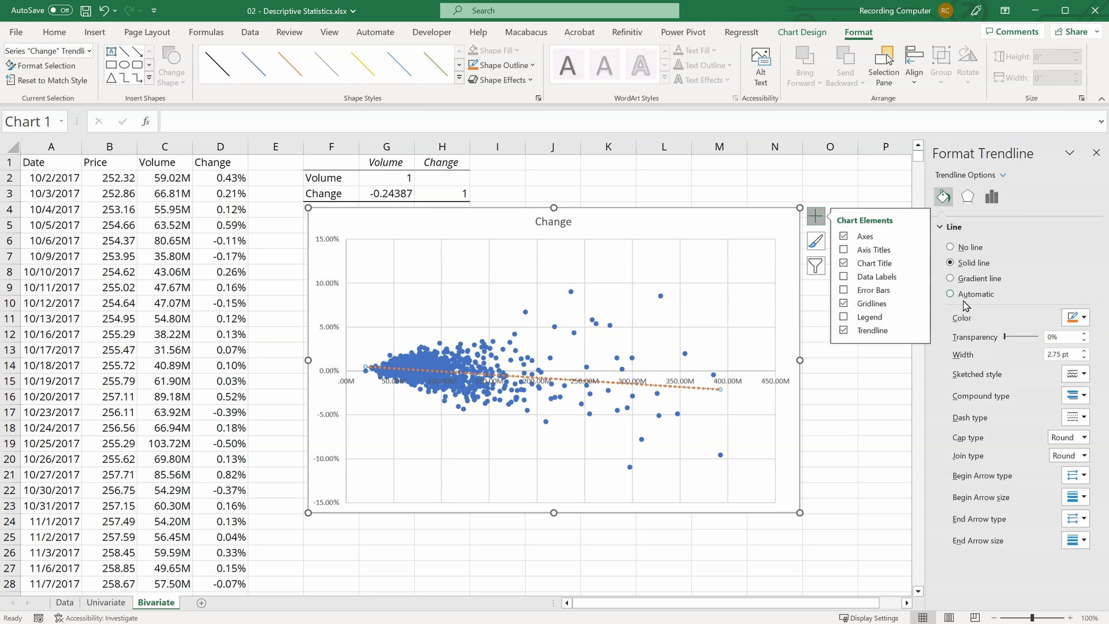
{"action": "left_click", "coordinate": [993, 198]}
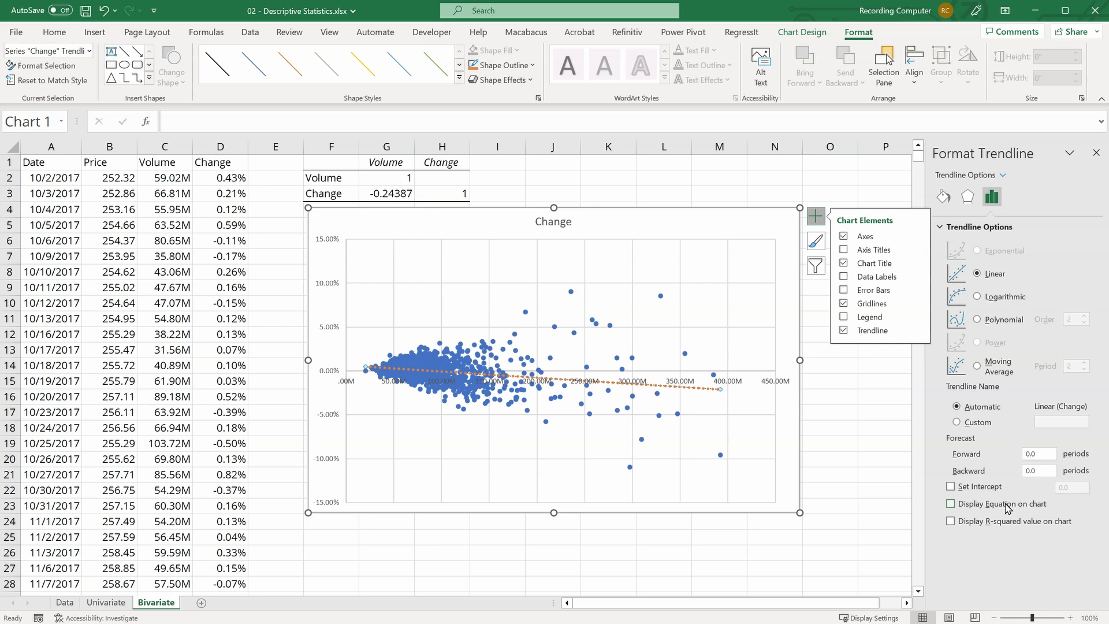
{"action": "left_click", "coordinate": [952, 505]}
{"action": "left_click", "coordinate": [777, 420]}
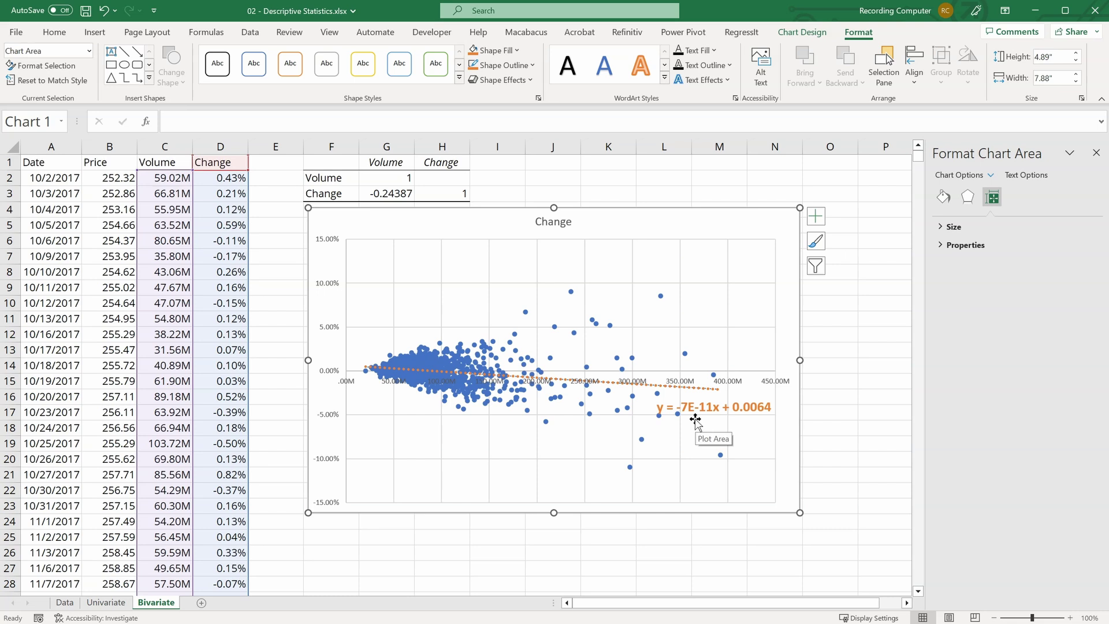
- Start the Regression tool from Data Analysis
{"action": "left_click", "coordinate": [251, 33]}
{"action": "left_click", "coordinate": [1044, 51]}
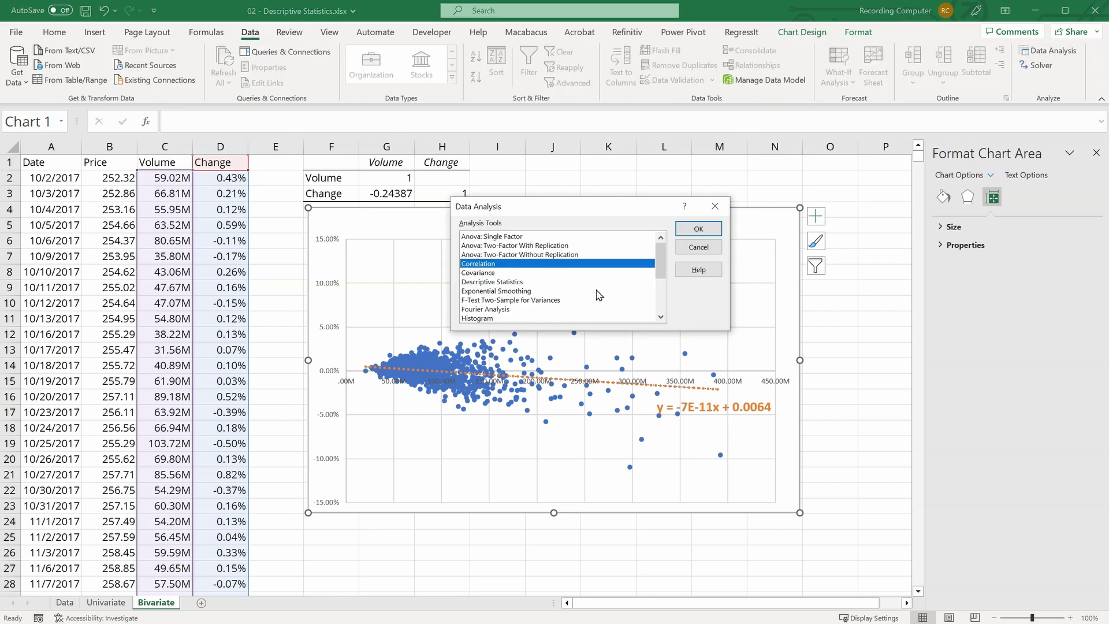
{"action": "scroll", "coordinate": [599, 295], "scroll_direction": "down", "scroll_amount": 2}
{"action": "left_click", "coordinate": [483, 300]}
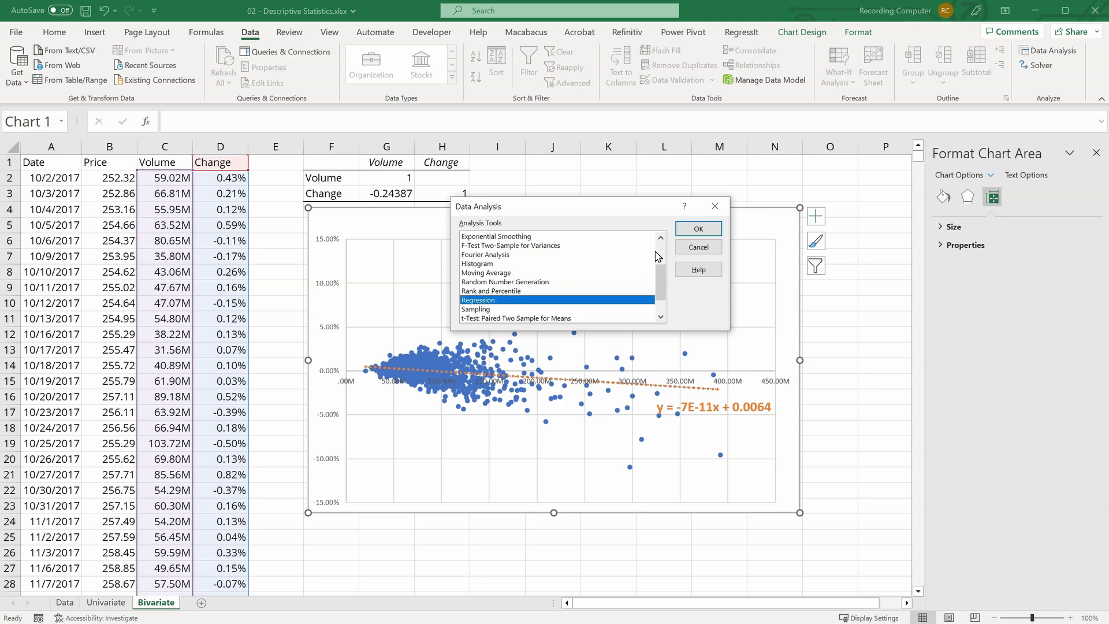
{"action": "left_click", "coordinate": [691, 231]}
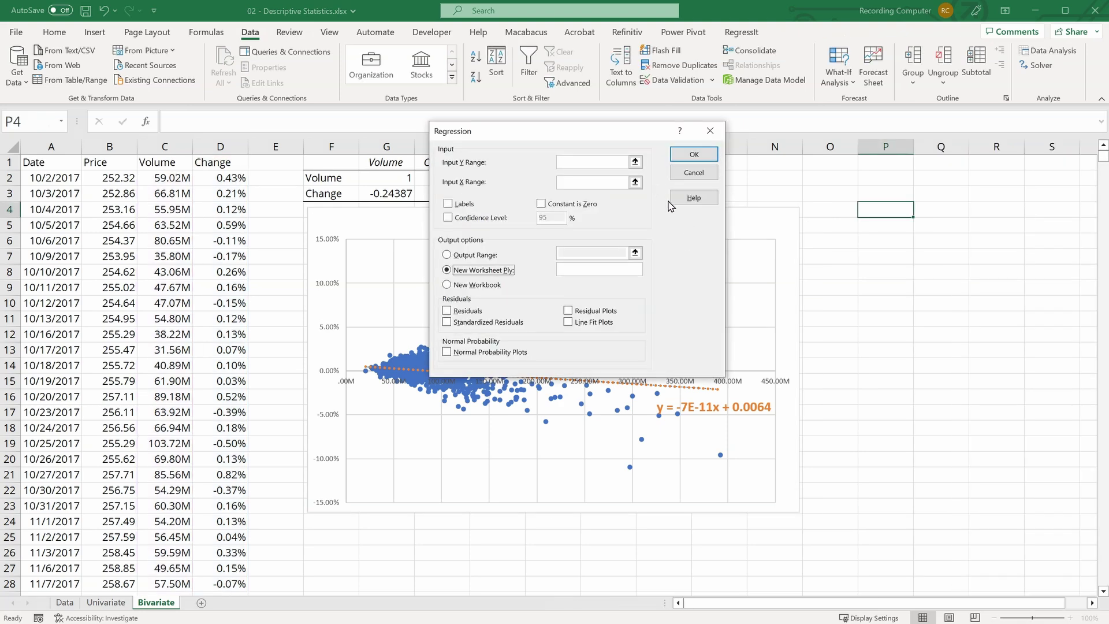
- Set the Y range to Change D1:D1260 and the X range to Volume C1:C1260
{"action": "left_click", "coordinate": [635, 163]}
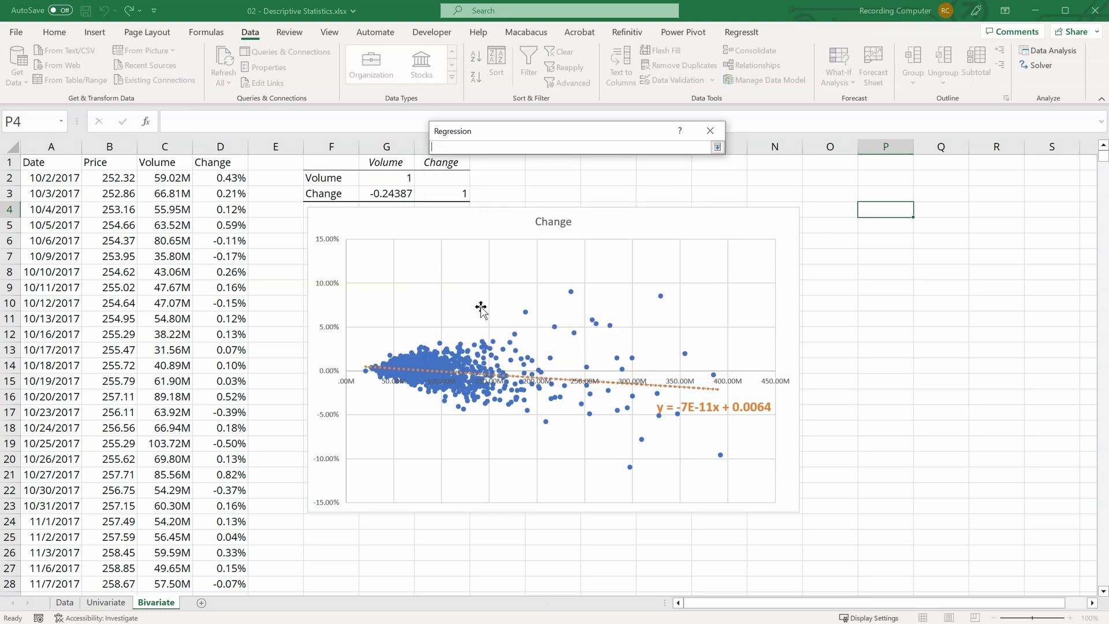
{"action": "left_click", "coordinate": [234, 183]}
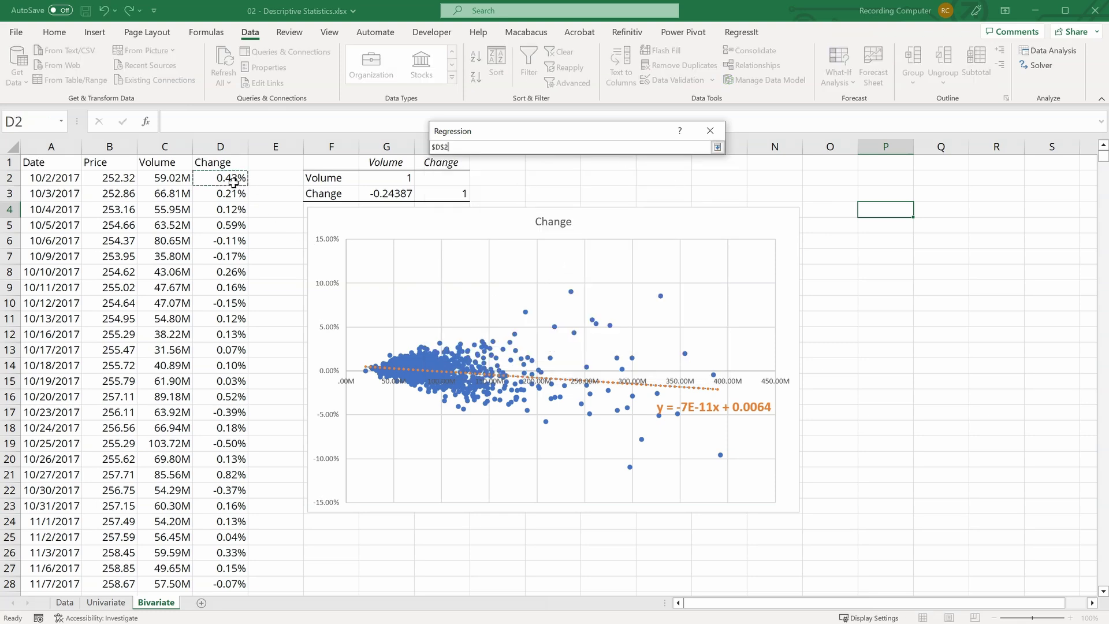
{"action": "key", "text": "Up"}
{"action": "key", "text": "ctrl+shift+Down"}
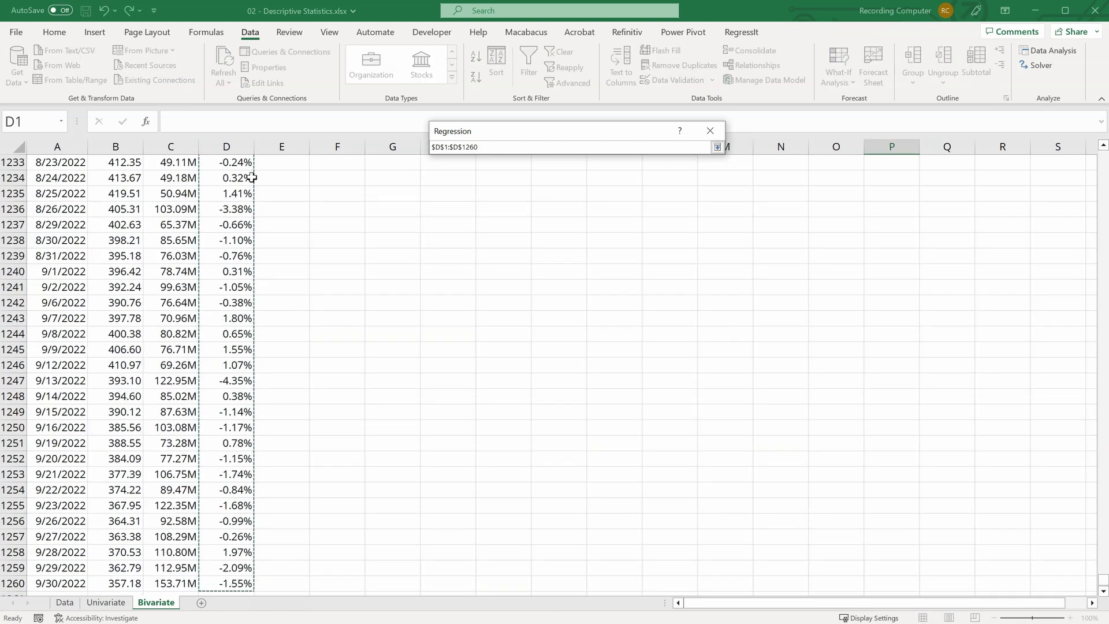
{"action": "left_click", "coordinate": [717, 147]}
{"action": "left_click", "coordinate": [635, 183]}
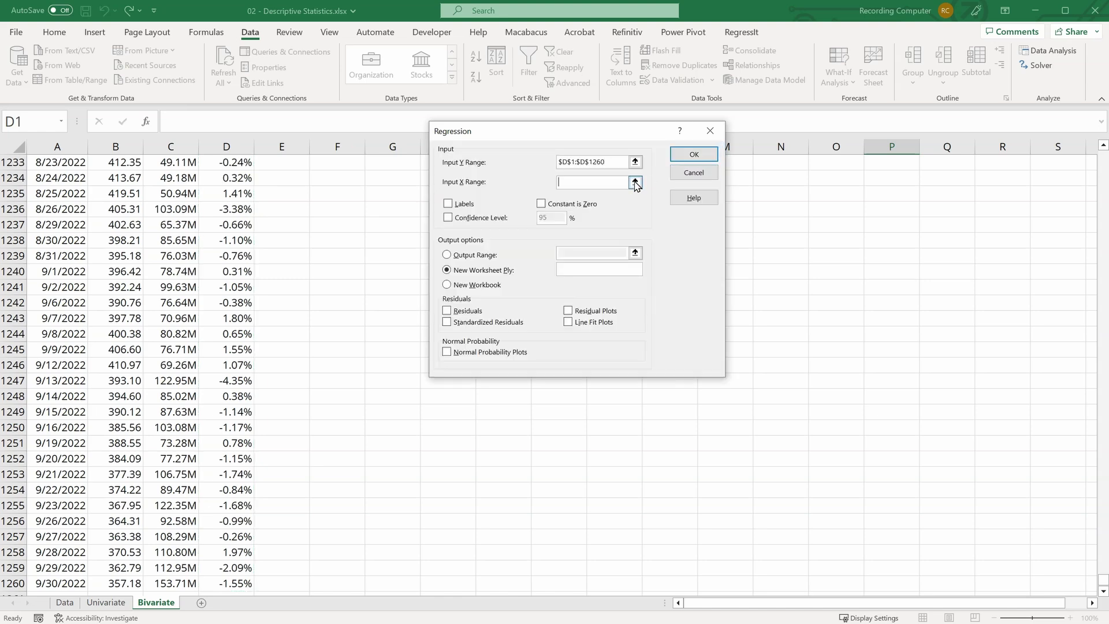
{"action": "left_click", "coordinate": [172, 582]}
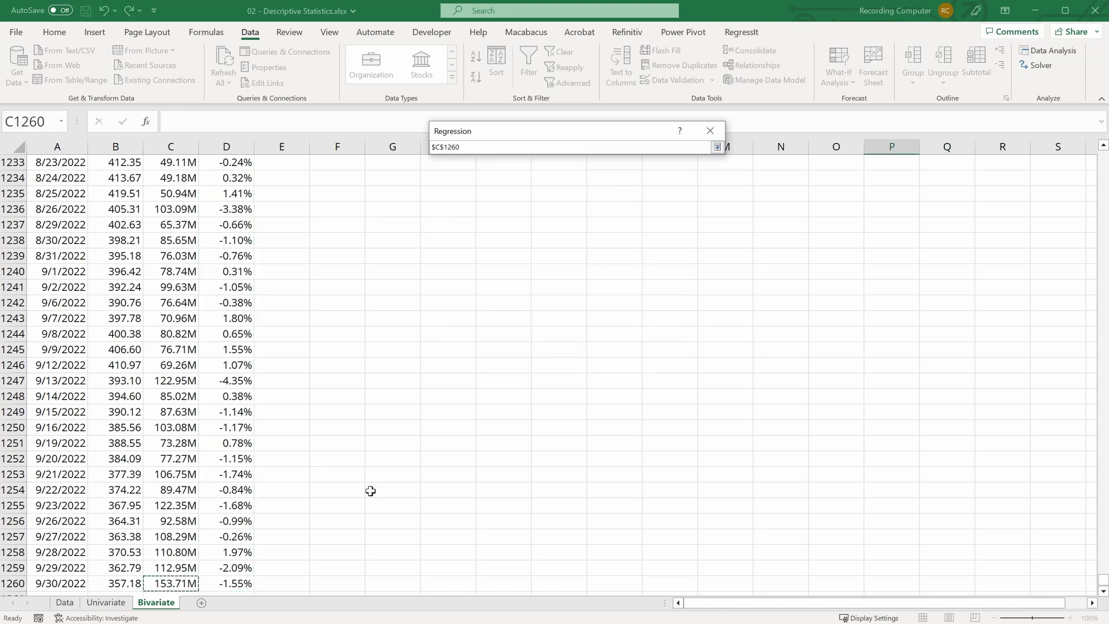
{"action": "key", "text": "ctrl+shift+Up"}
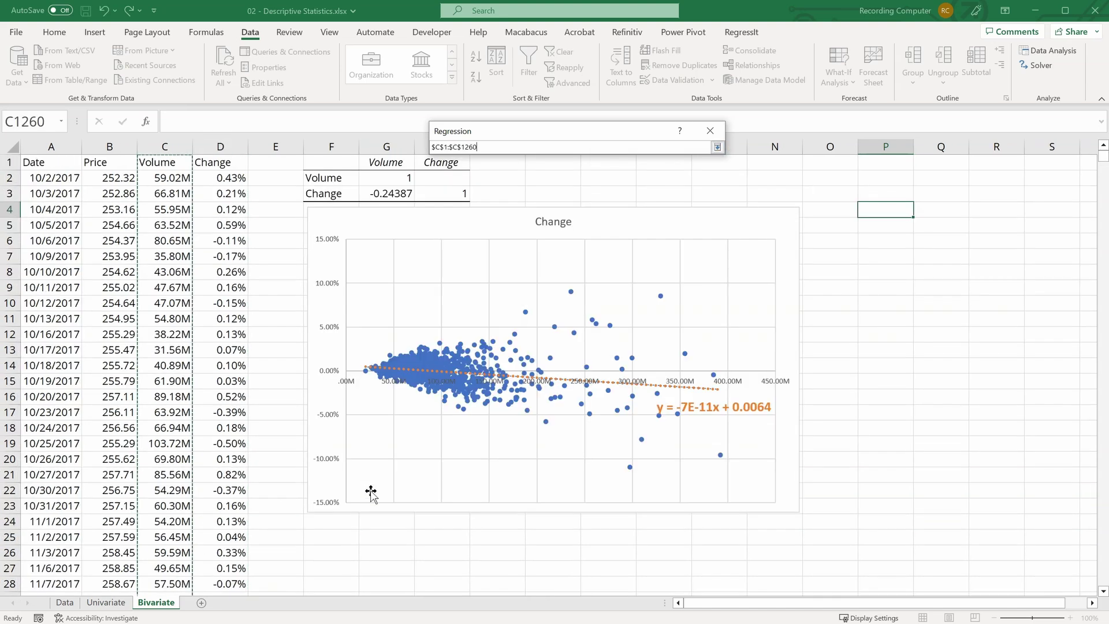
{"action": "left_click", "coordinate": [717, 146]}
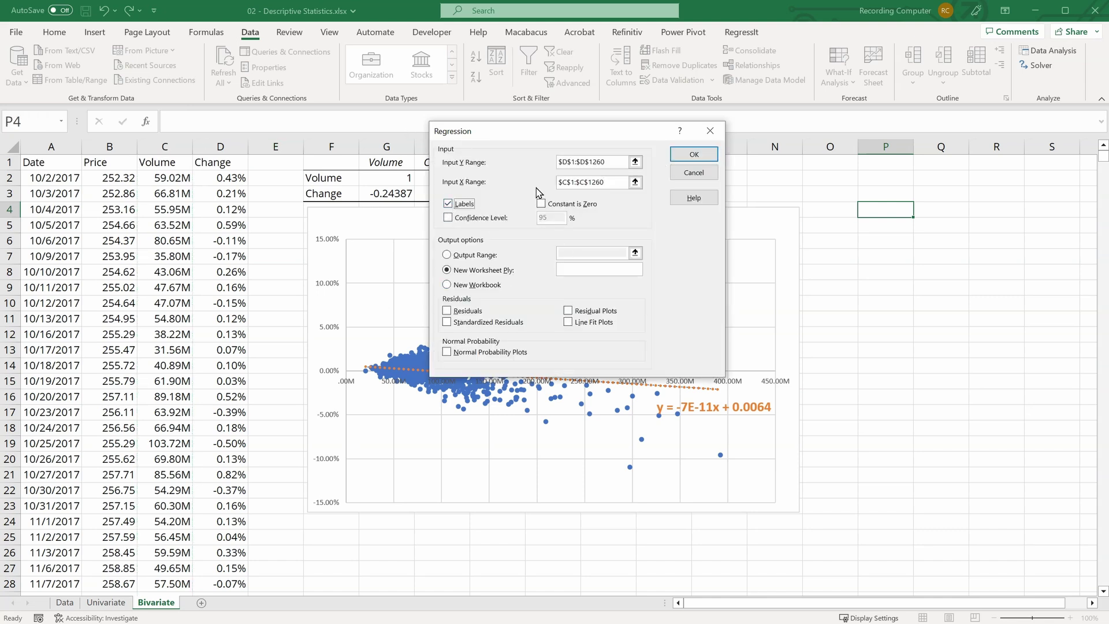
- Output the regression at P4 with Line Fit Plots enabled and run it
{"action": "left_click", "coordinate": [447, 255]}
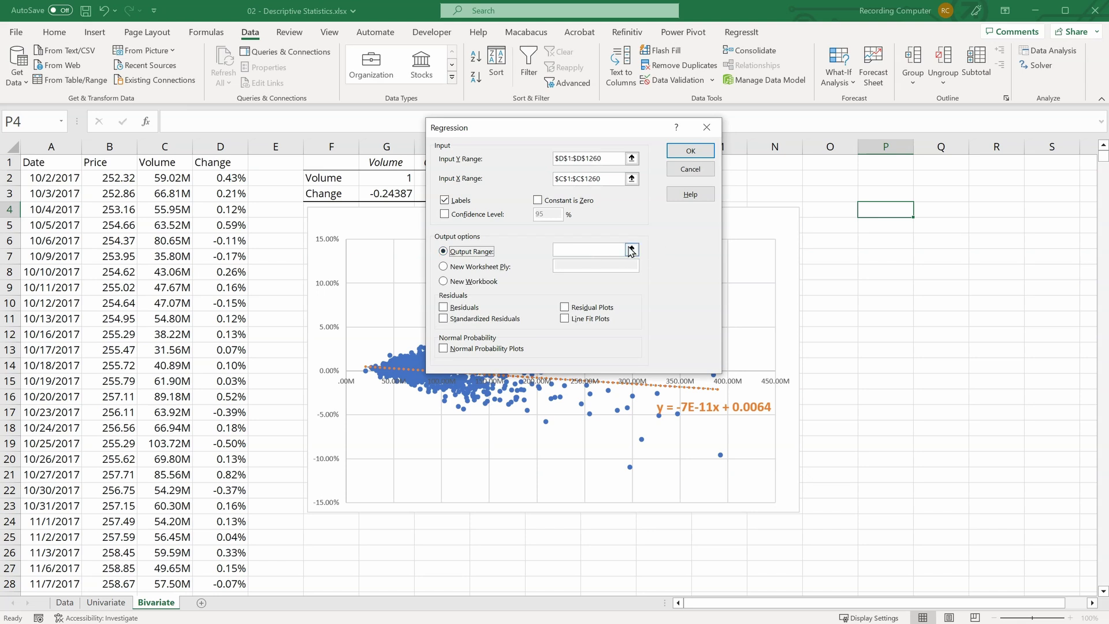
{"action": "left_click", "coordinate": [635, 253]}
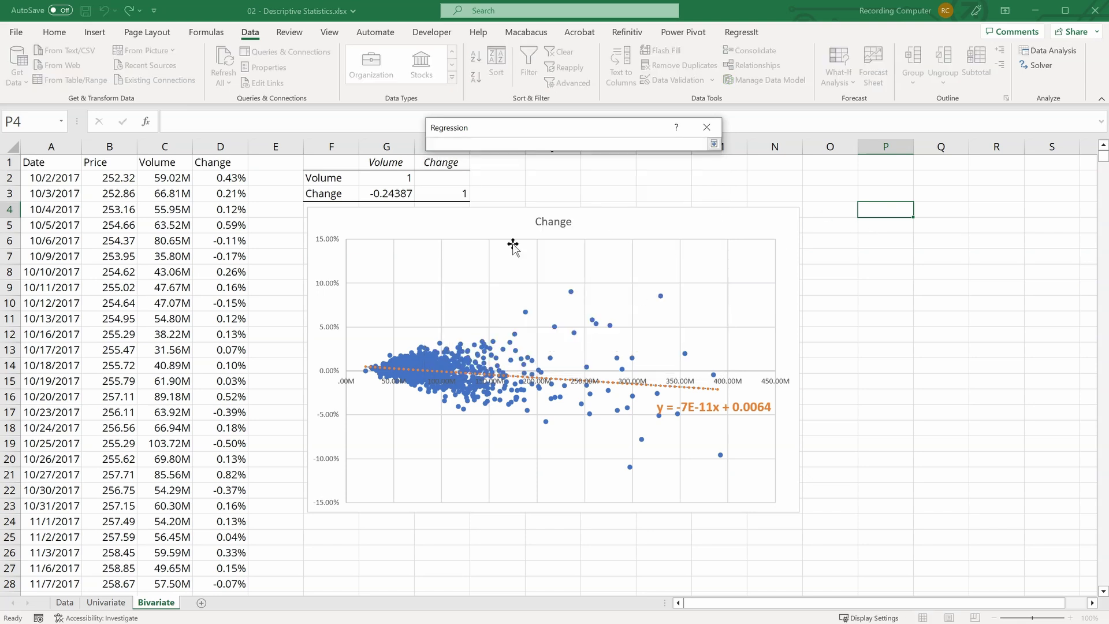
{"action": "left_click", "coordinate": [878, 210]}
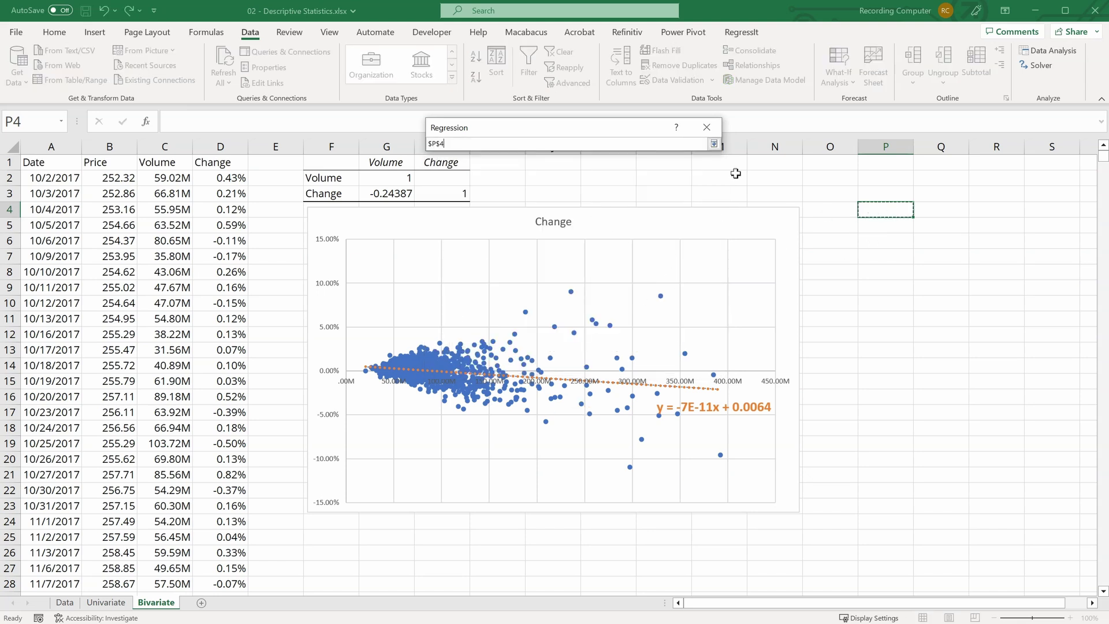
{"action": "left_click", "coordinate": [714, 143]}
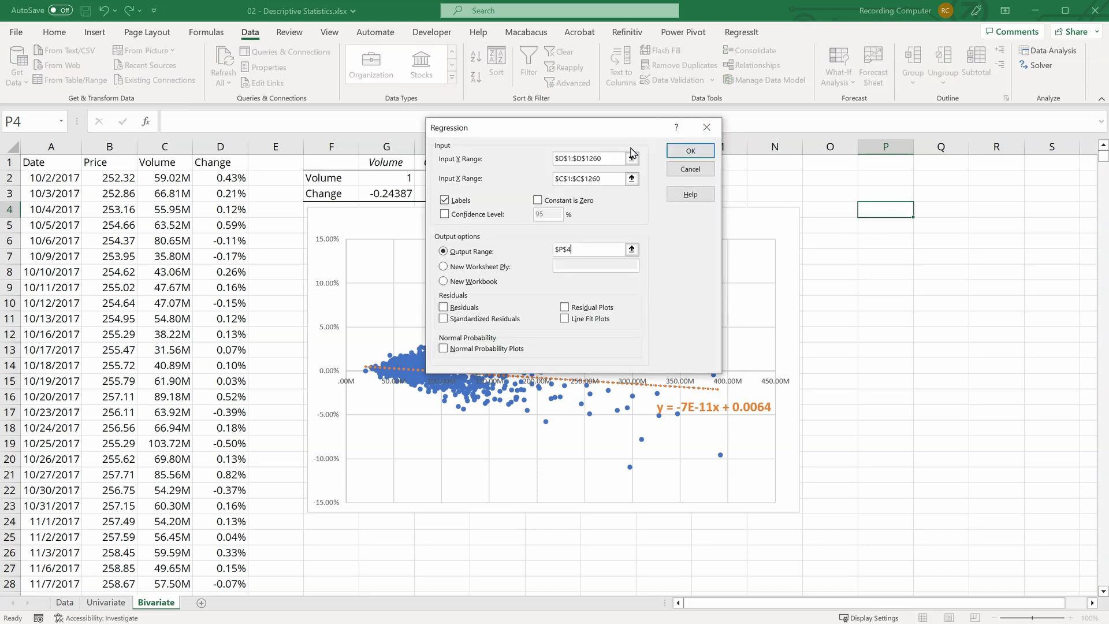
{"action": "left_click", "coordinate": [567, 320]}
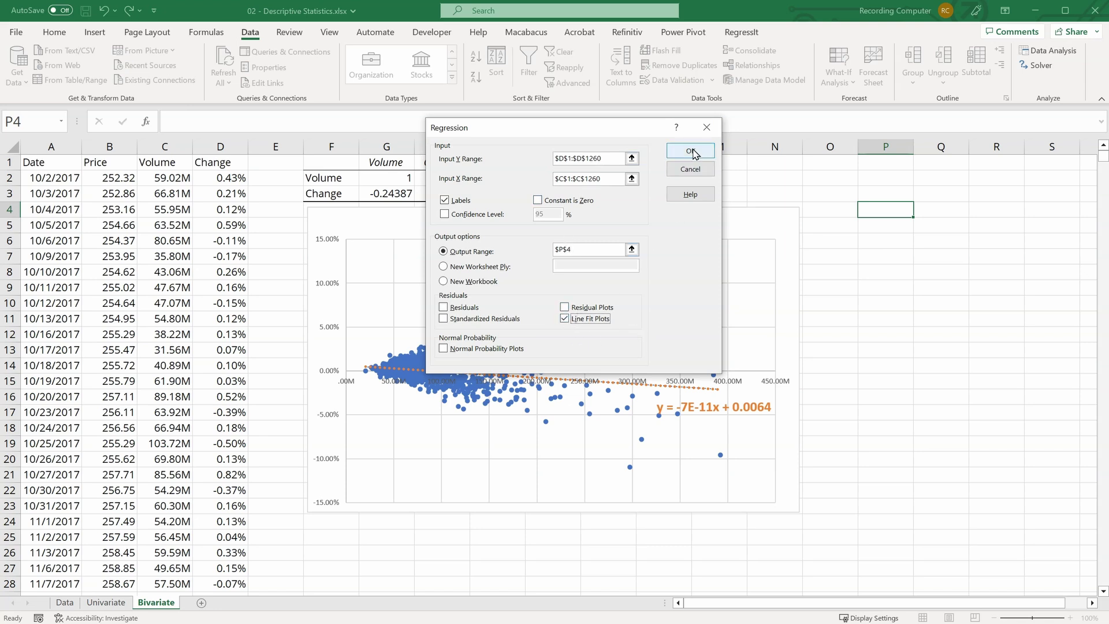
{"action": "left_click", "coordinate": [691, 151]}
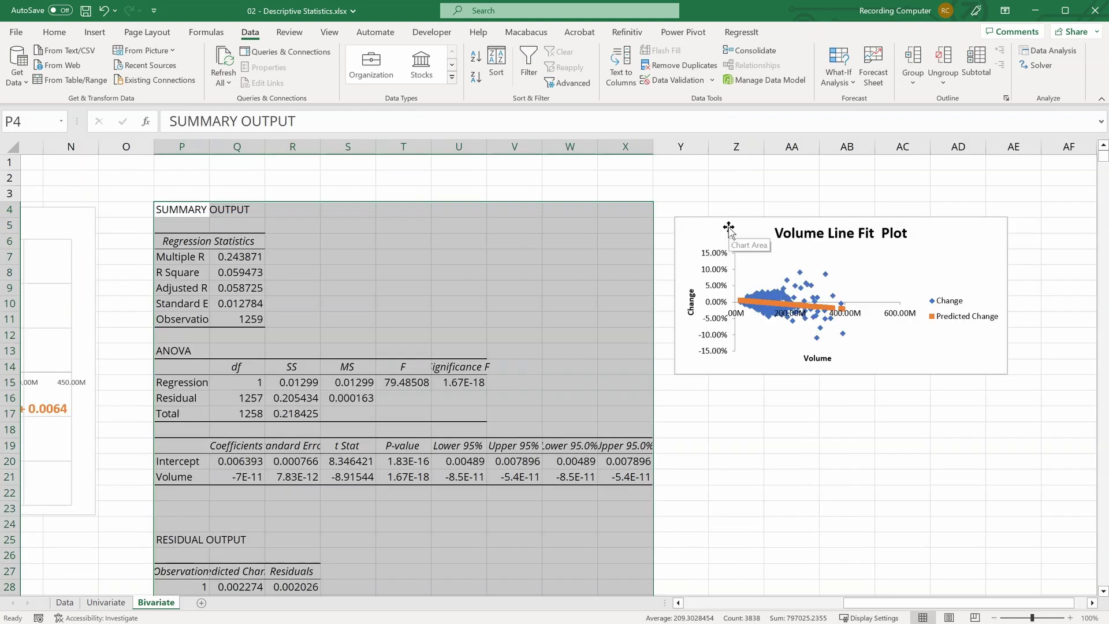
- Move the Volume Line Fit Plot up next to the Change chart
{"action": "left_click_drag", "start_coordinate": [729, 231], "coordinate": [219, 311]}
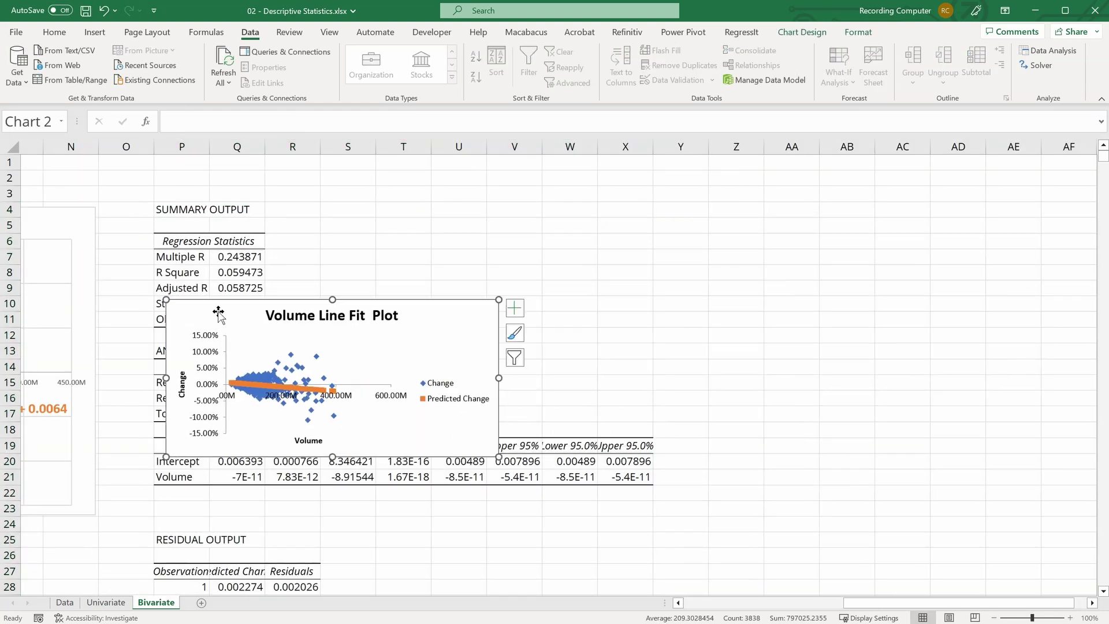
{"action": "left_click_drag", "start_coordinate": [855, 603], "coordinate": [697, 602]}
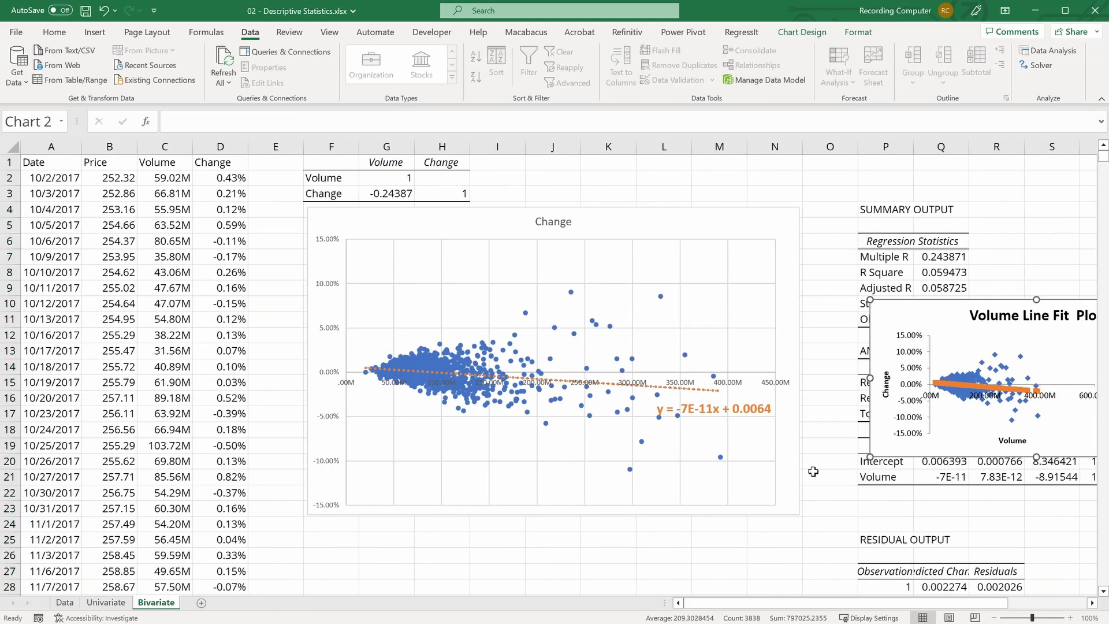
{"action": "left_click_drag", "start_coordinate": [925, 310], "coordinate": [861, 220]}
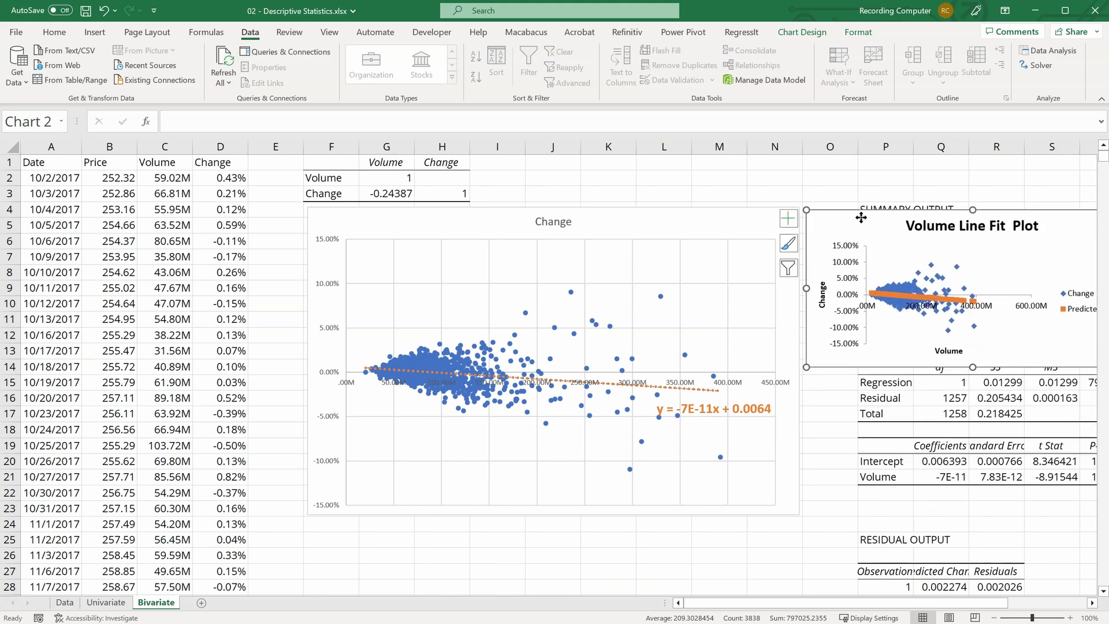
- Shrink the Change chart, then place the Line Fit Plot below it and enlarge it
{"action": "left_click", "coordinate": [691, 222]}
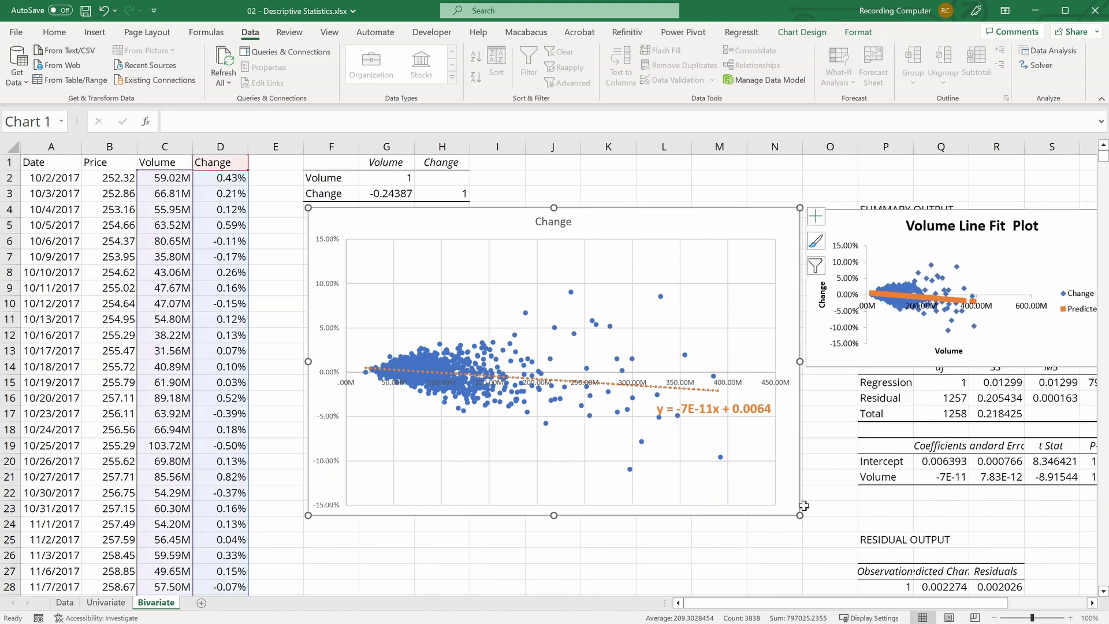
{"action": "left_click_drag", "start_coordinate": [799, 513], "coordinate": [715, 387]}
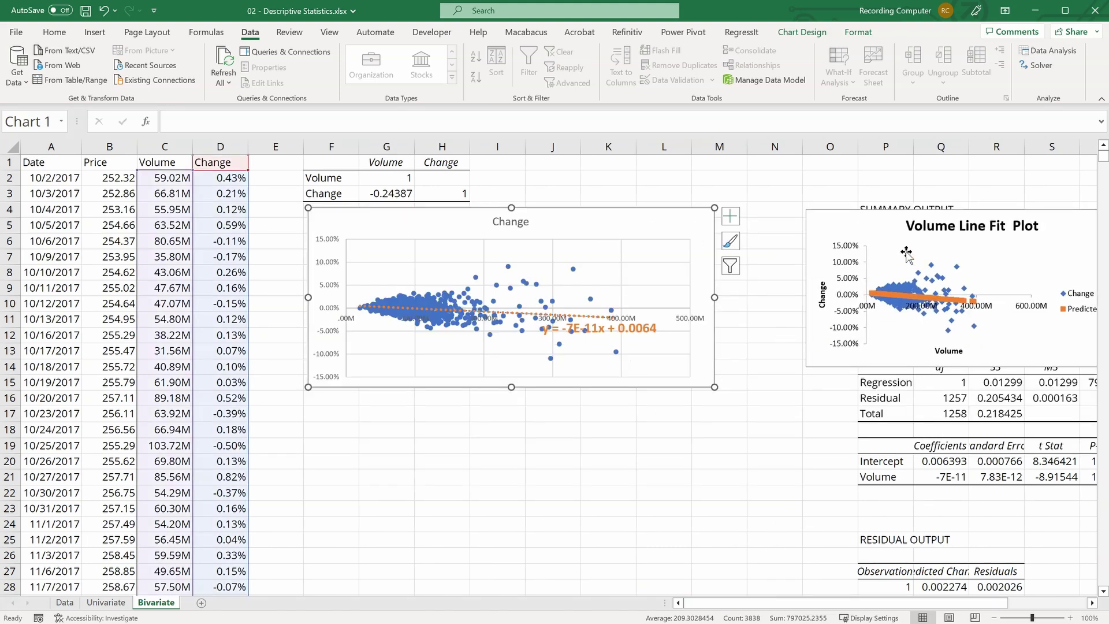
{"action": "left_click_drag", "start_coordinate": [861, 220], "coordinate": [399, 424]}
{"action": "left_click_drag", "start_coordinate": [642, 553], "coordinate": [717, 584]}
{"action": "left_click", "coordinate": [784, 417]}
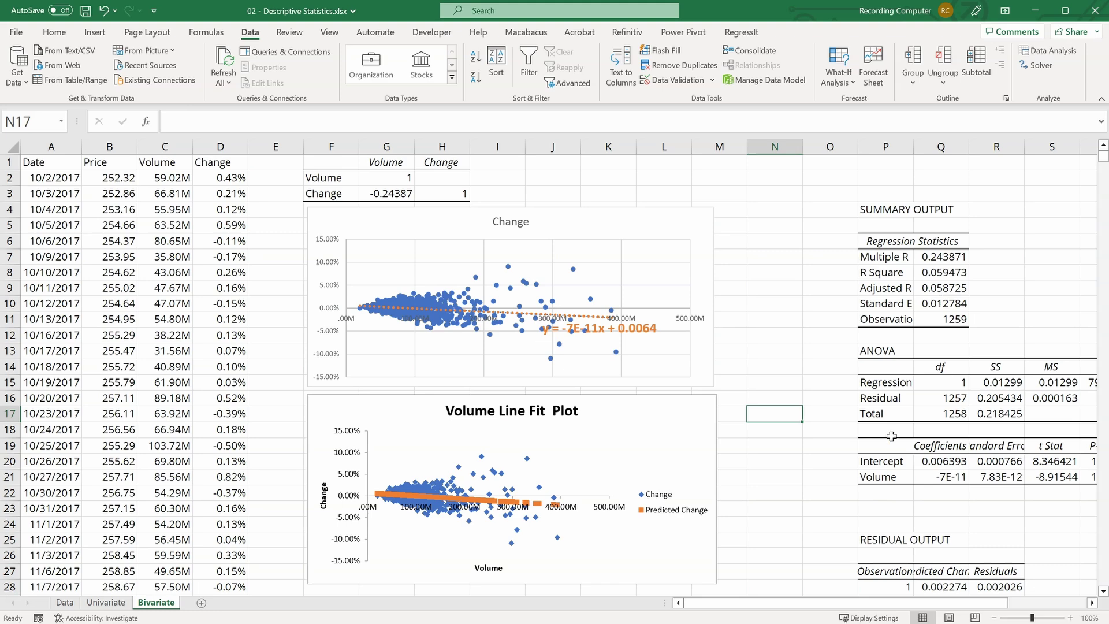
- Delete the empty columns N and O
{"action": "left_click_drag", "start_coordinate": [768, 146], "coordinate": [830, 146]}
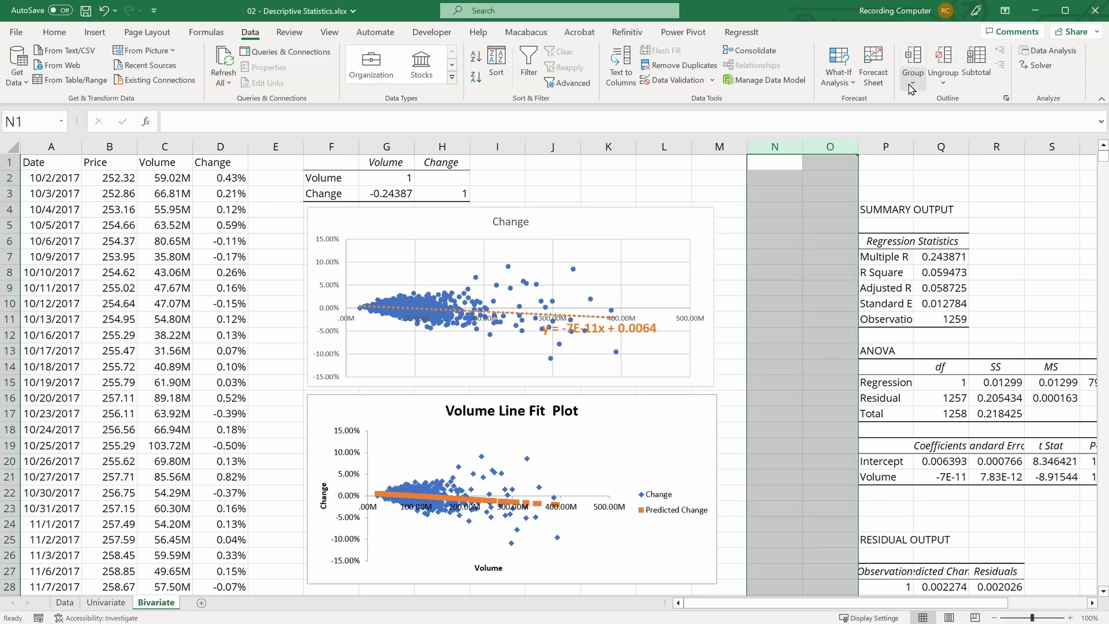
{"action": "left_click", "coordinate": [54, 32]}
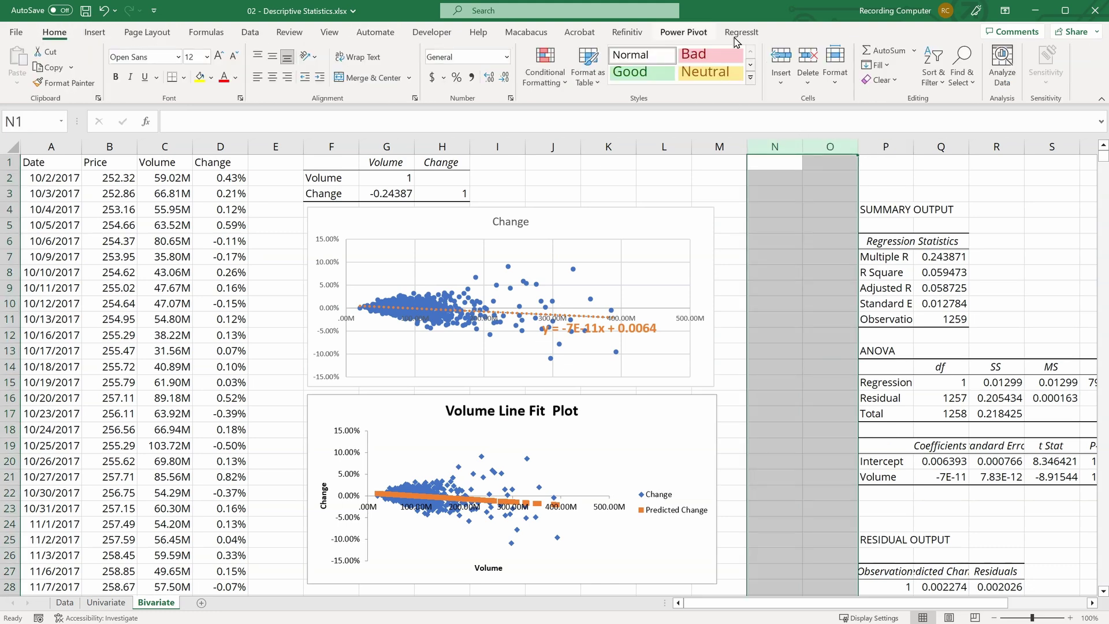
{"action": "left_click", "coordinate": [809, 58]}
{"action": "left_click", "coordinate": [900, 276]}
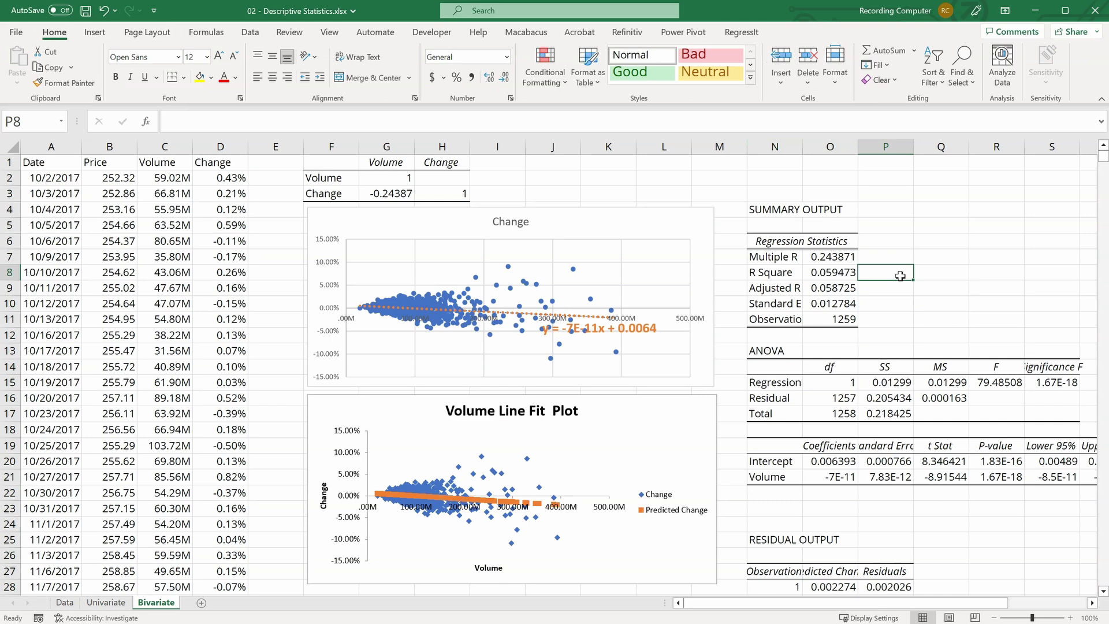
- Compare Multiple R 0.243871 with the -0.24387 correlation, then check the intercept and Volume coefficients
{"action": "left_click", "coordinate": [832, 257]}
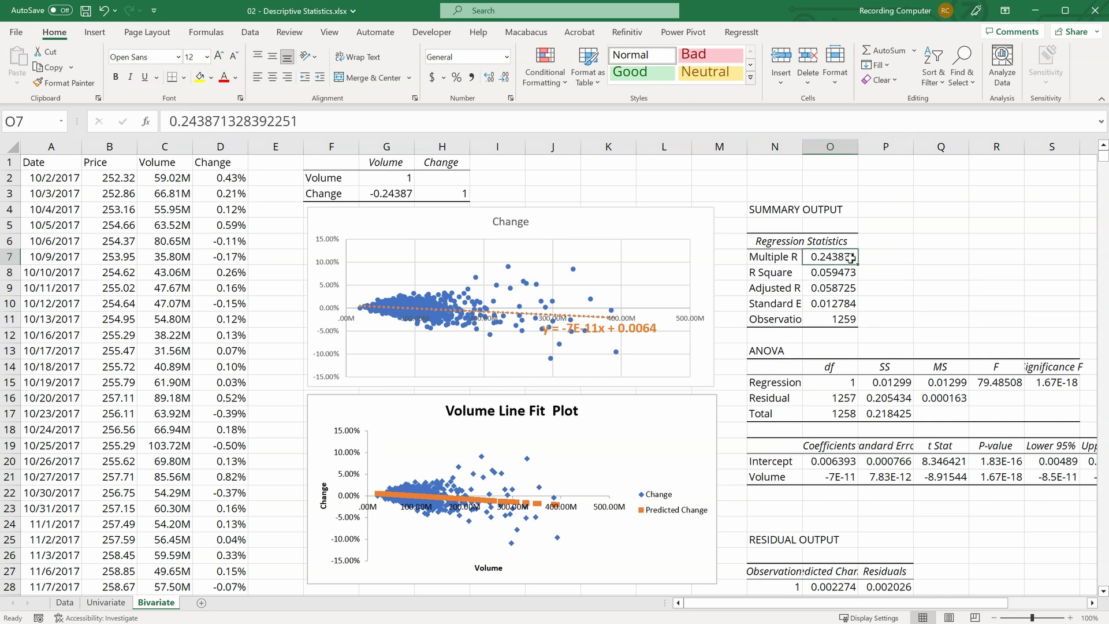
{"action": "left_click", "coordinate": [403, 195]}
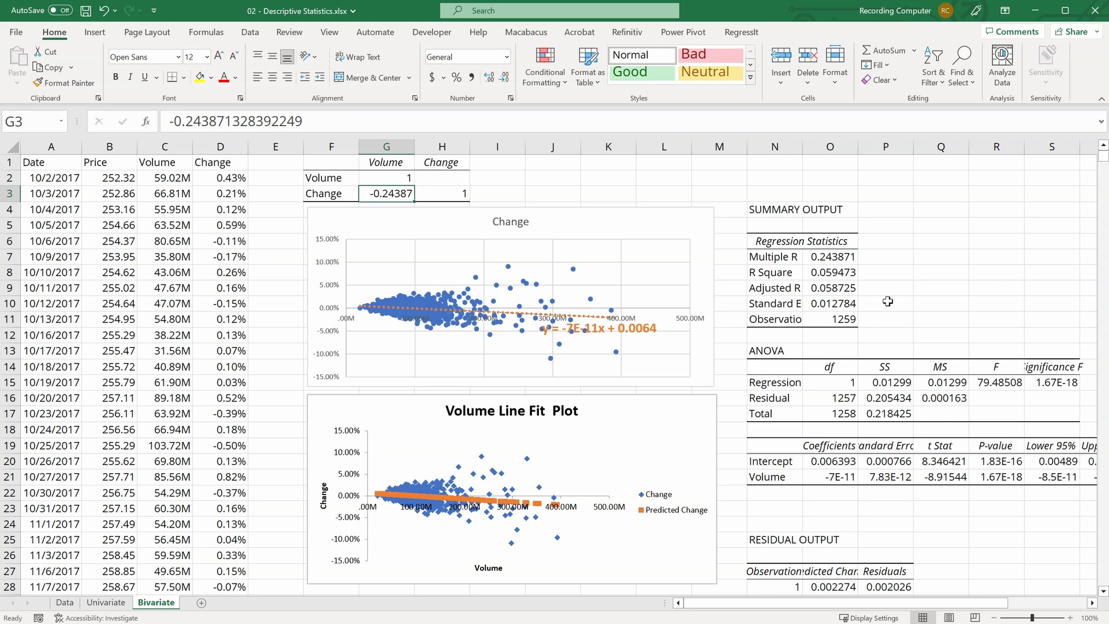
{"action": "left_click", "coordinate": [838, 460]}
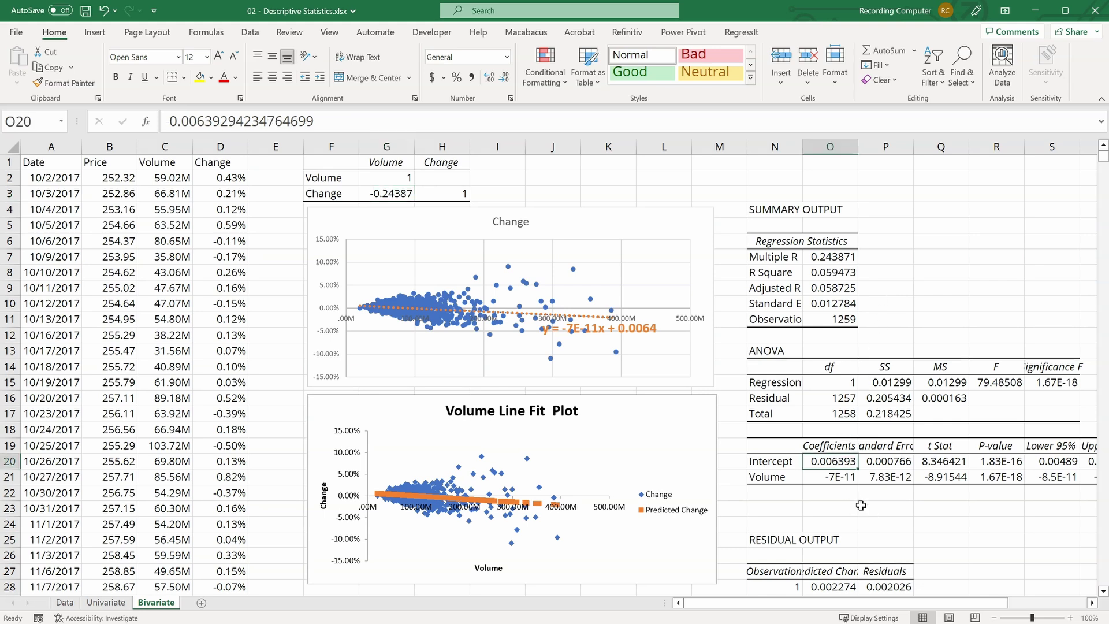
{"action": "left_click", "coordinate": [843, 479]}
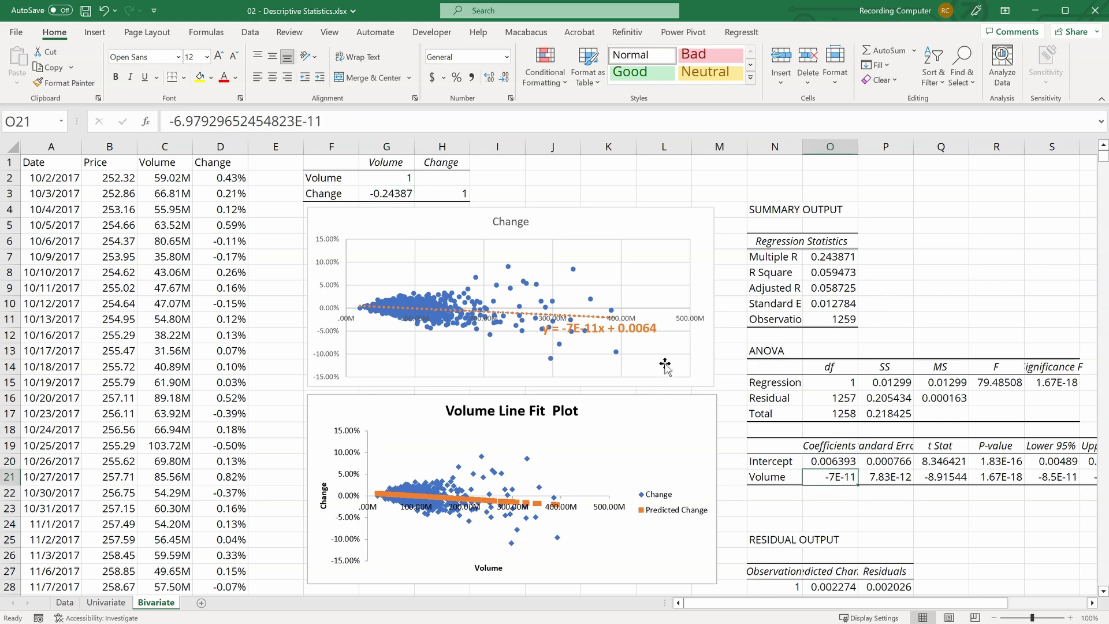